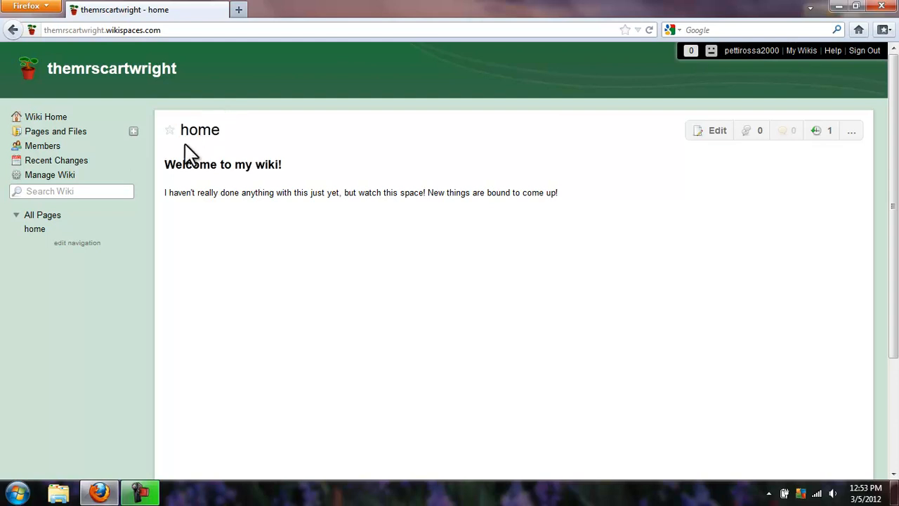
Step: Create a new wiki page named Alpaca with the tags 2012 Farm Show, educ 541B key assessment and animals
left_click(133, 132)
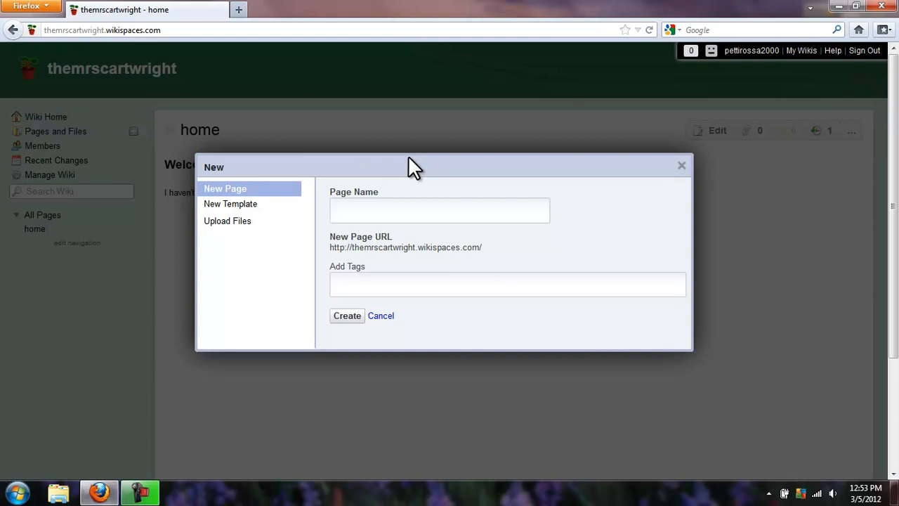
type("Al")
key("Down")
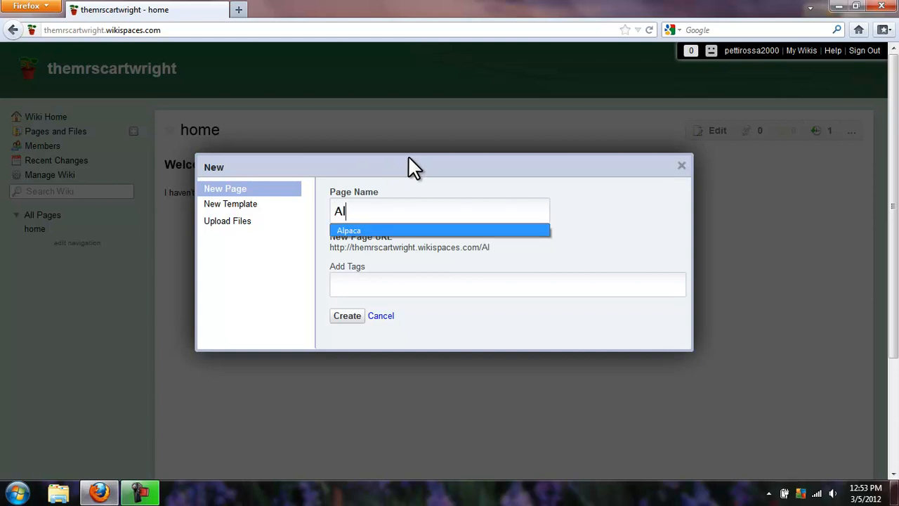
key("Tab")
type("2012")
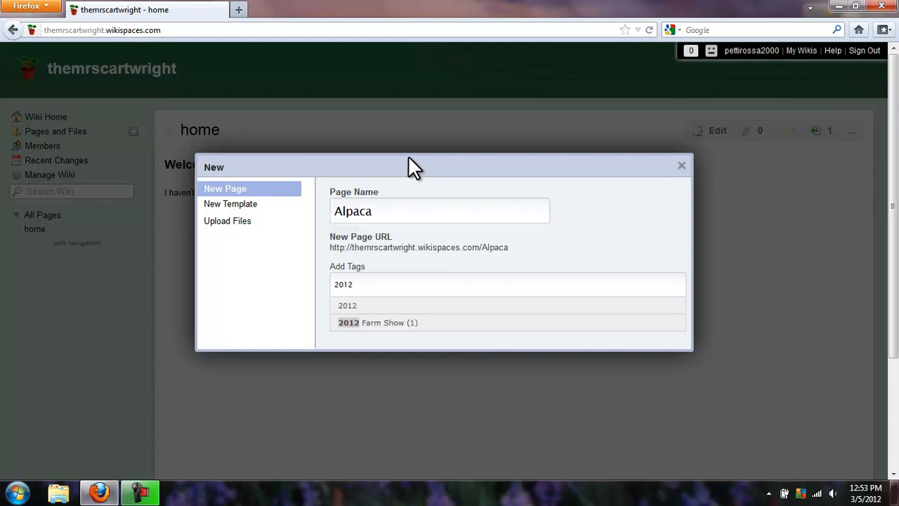
left_click(419, 325)
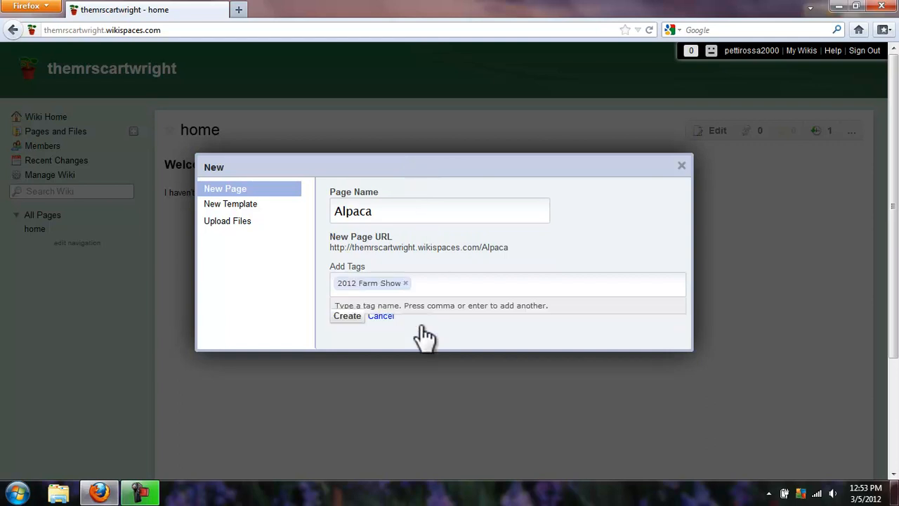
type("541B")
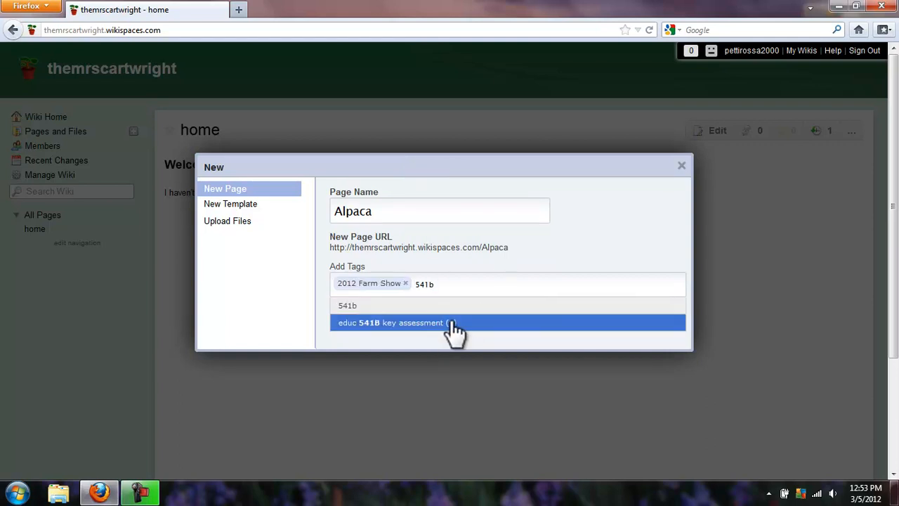
left_click(450, 323)
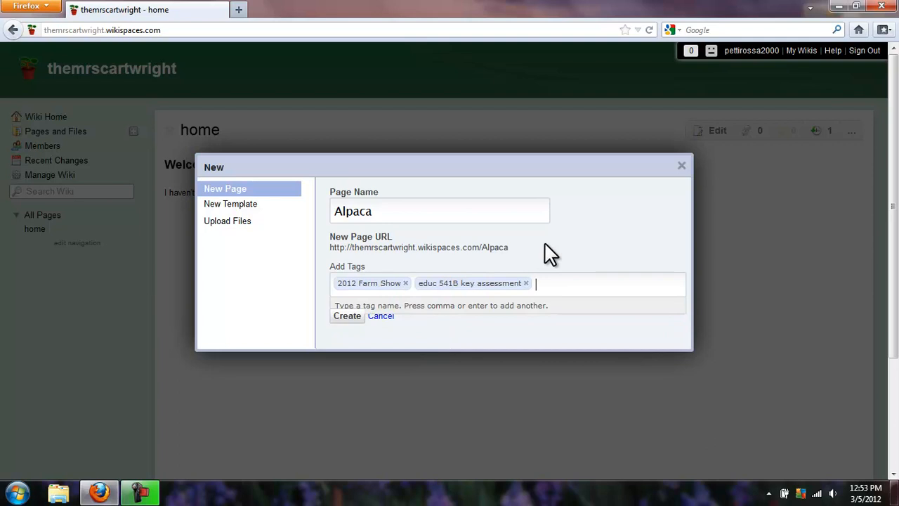
type("animals")
key("Return")
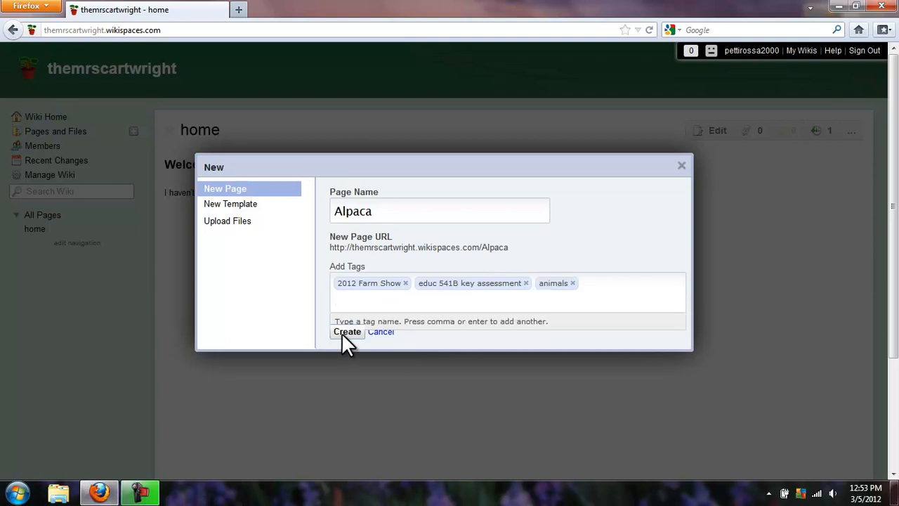
left_click(342, 333)
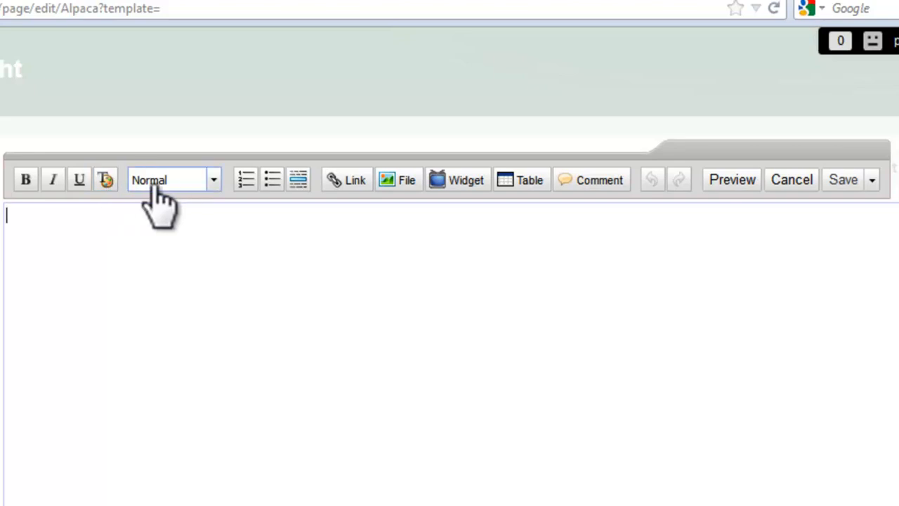
left_click(215, 181)
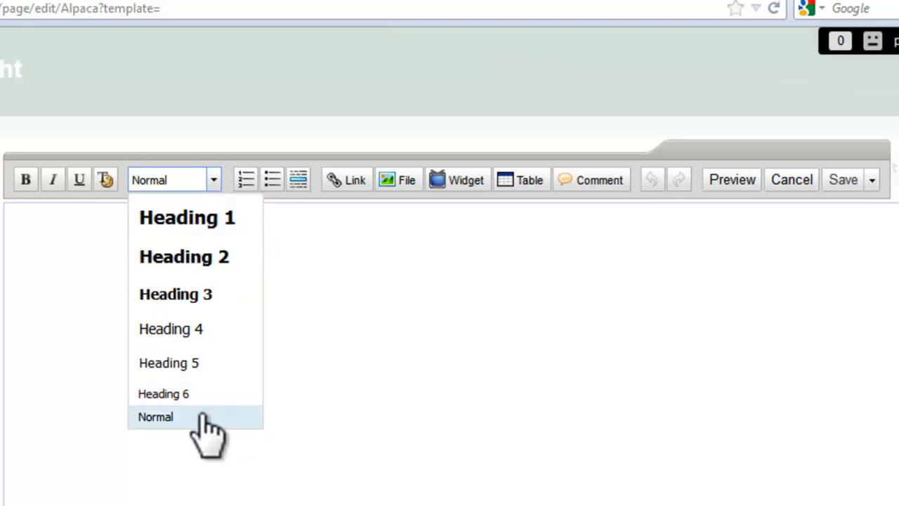
left_click(210, 180)
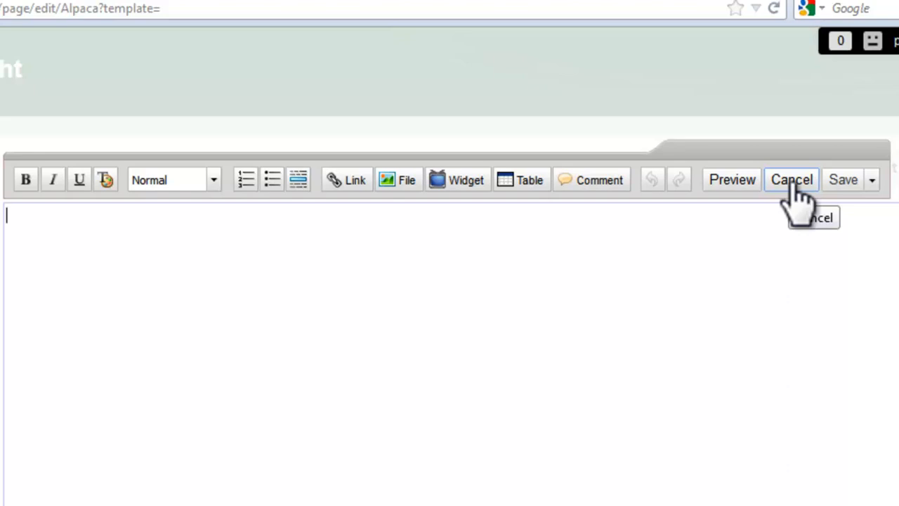
left_click(625, 180)
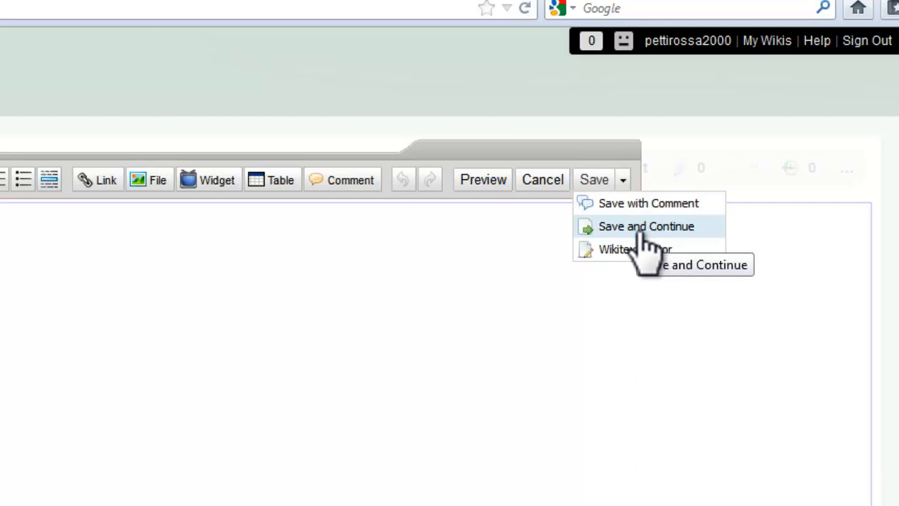
left_click(628, 283)
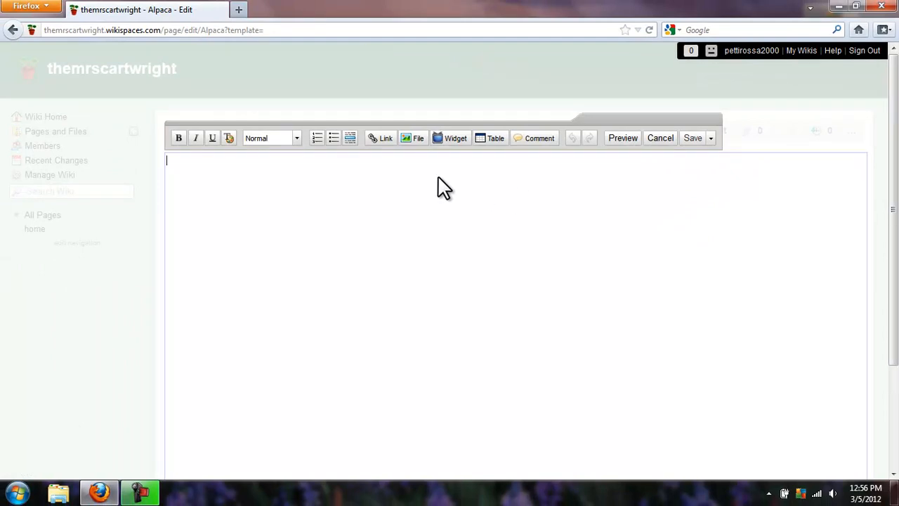
Step: Add the title "Alpacas" in Heading 1 style on the first line of the page
left_click(298, 139)
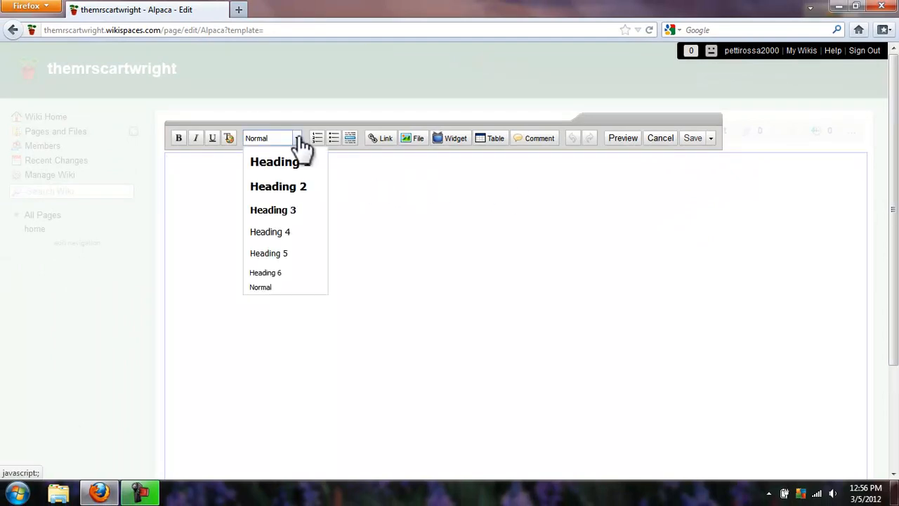
left_click(301, 161)
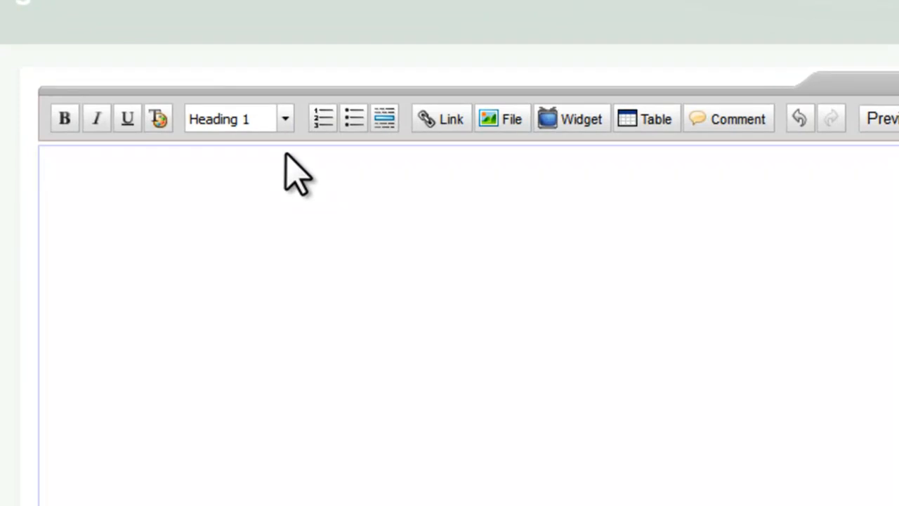
type("Alpacas")
key("Return")
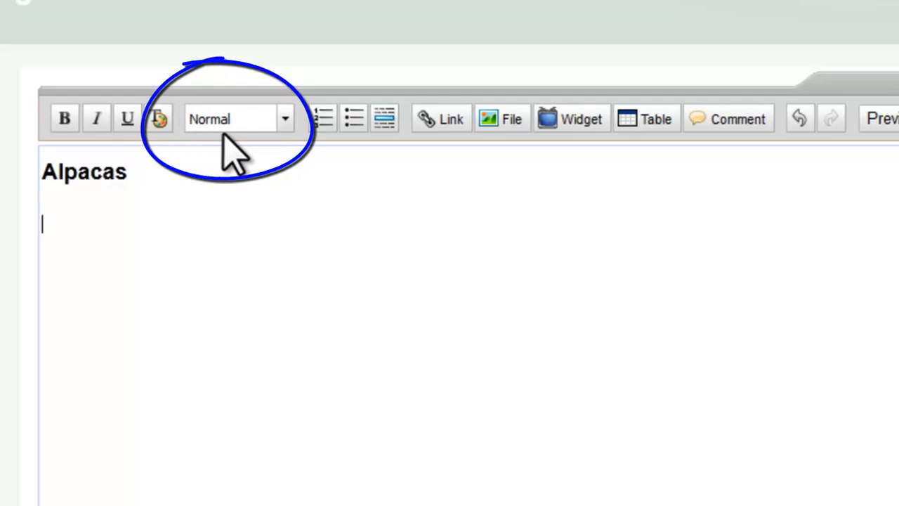
Step: Add the subheading "About Alpacas" in Heading 3 style below the page title
left_click(287, 121)
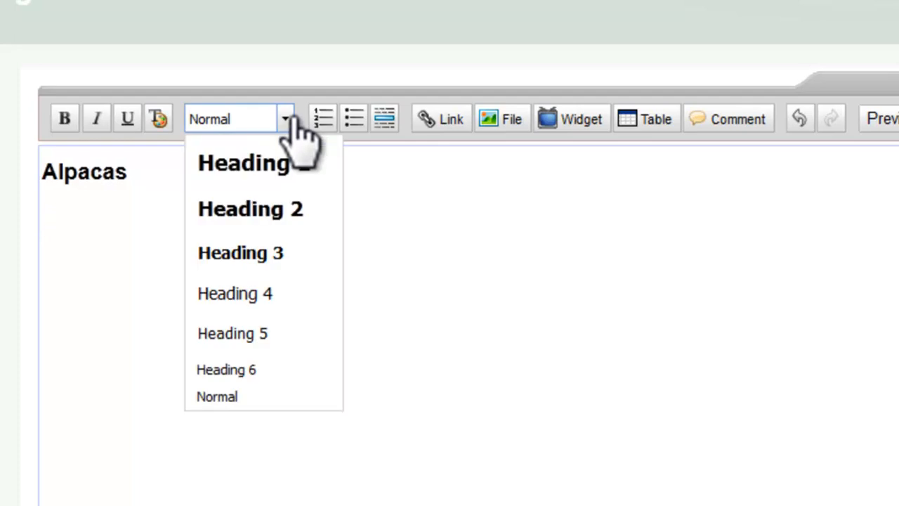
left_click(288, 254)
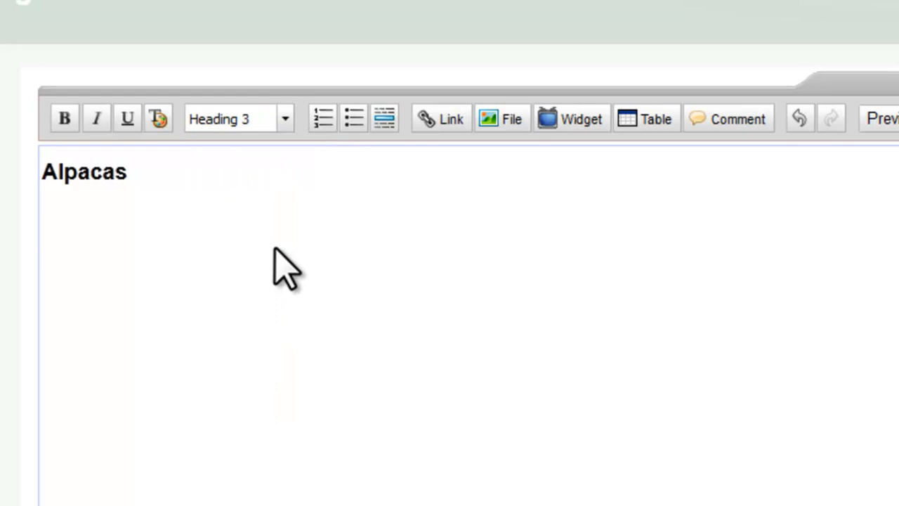
type("About Alpacas")
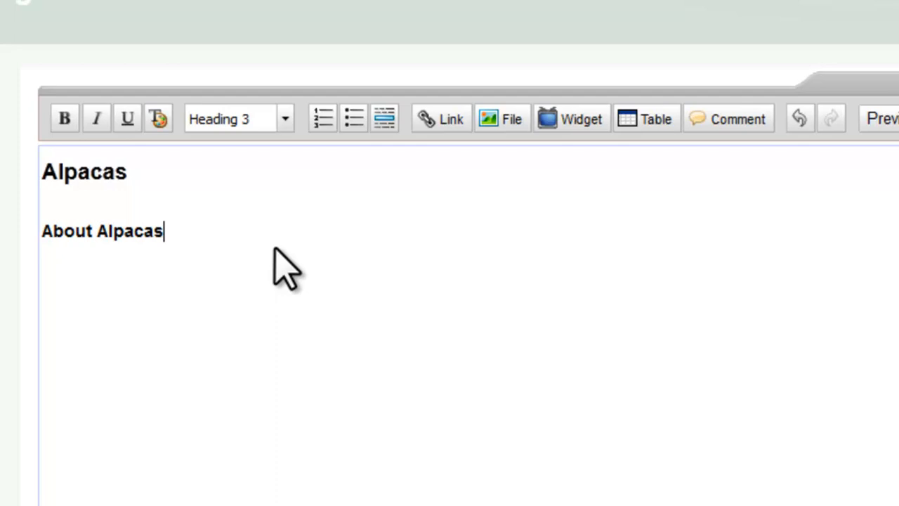
key("Return")
Step: Write under About Alpacas: "Alpacas are draft animals from South America. They are prized for their soft, fluffy wool and they make loving companions"
type("Alpacas a")
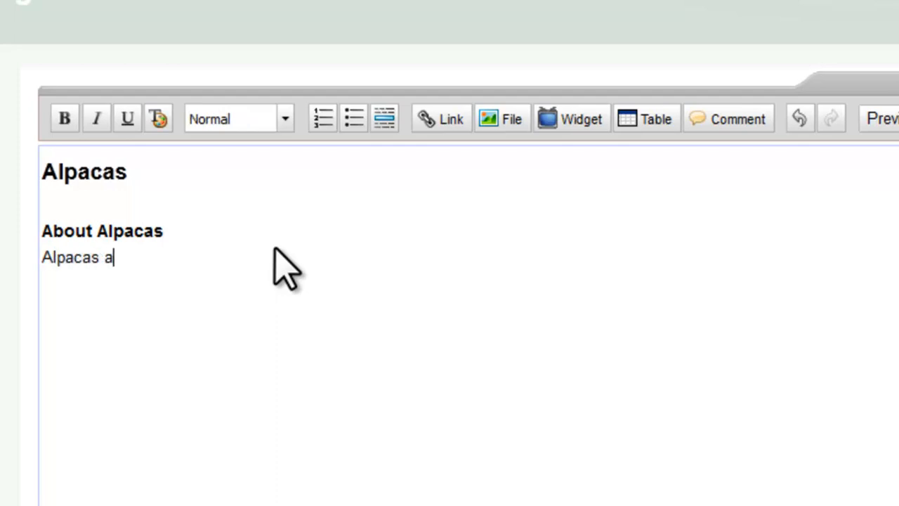
type("re draft ")
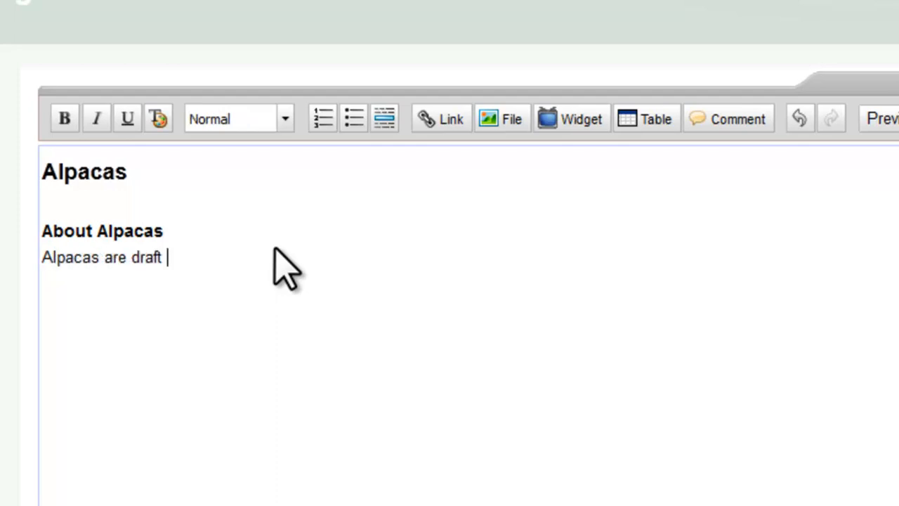
type("animals from ")
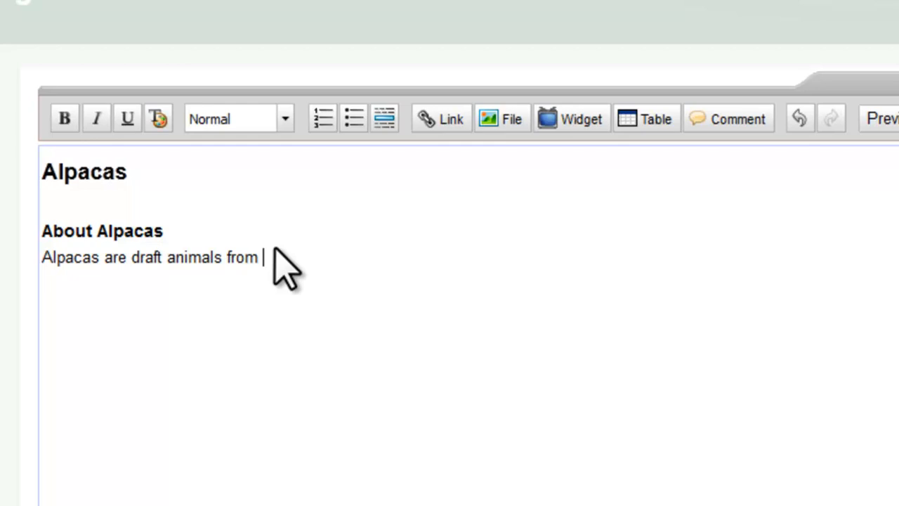
type("South America. They ")
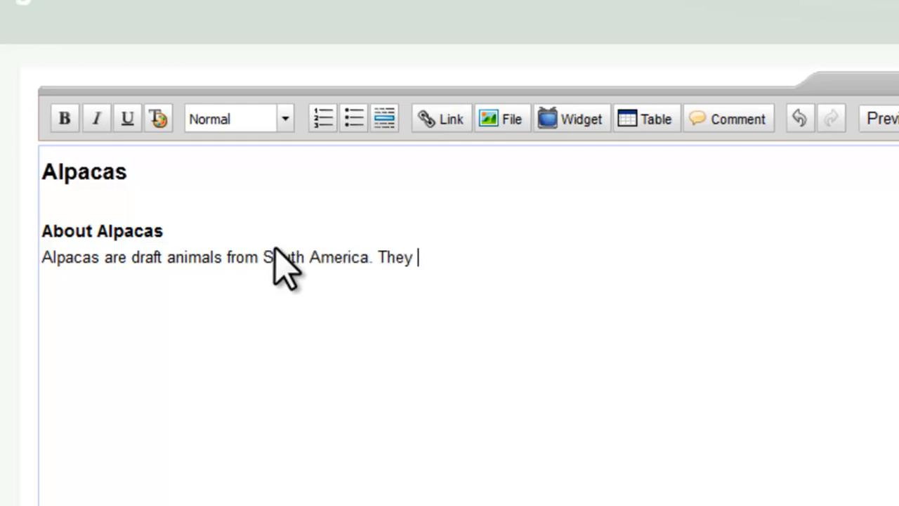
type("are prized ")
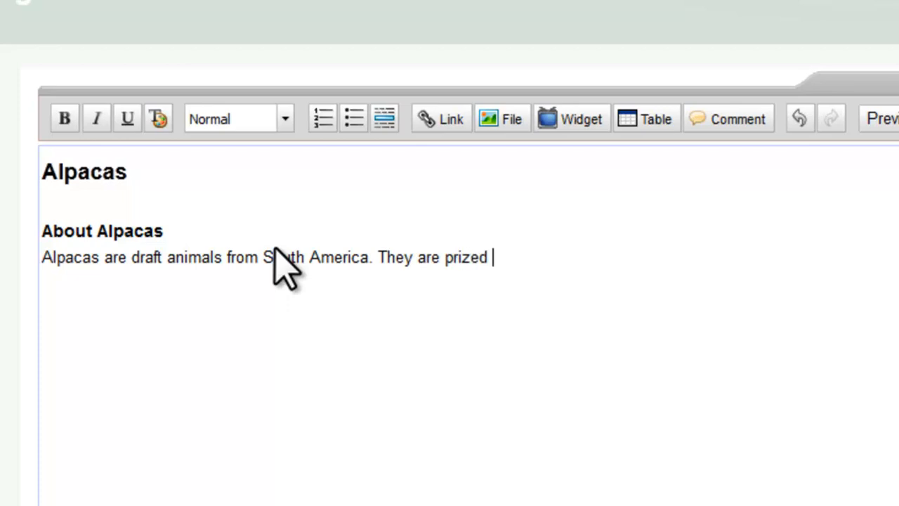
type("for their soft, fluffy")
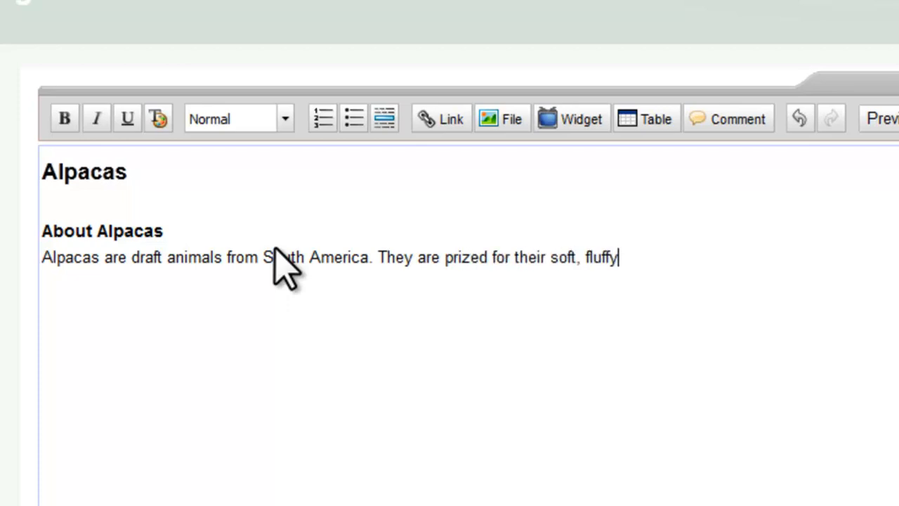
type(" wool and they make loving companions")
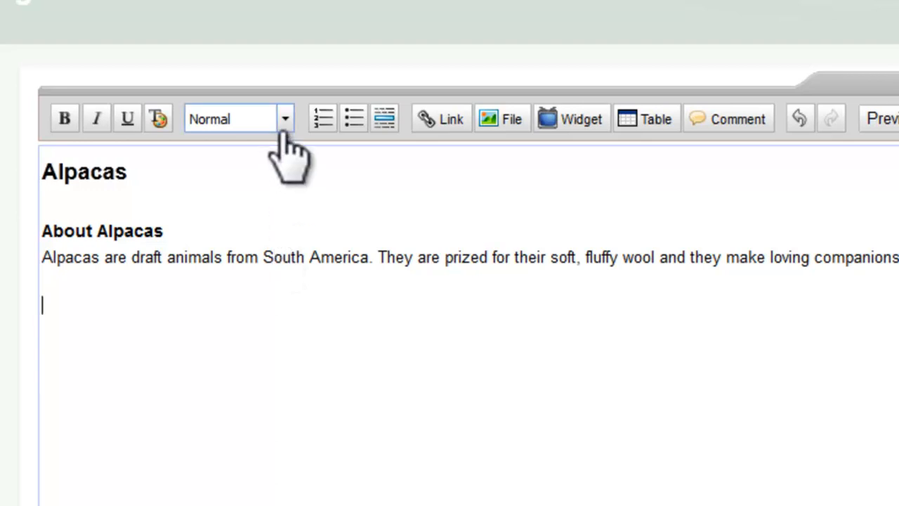
key("Return")
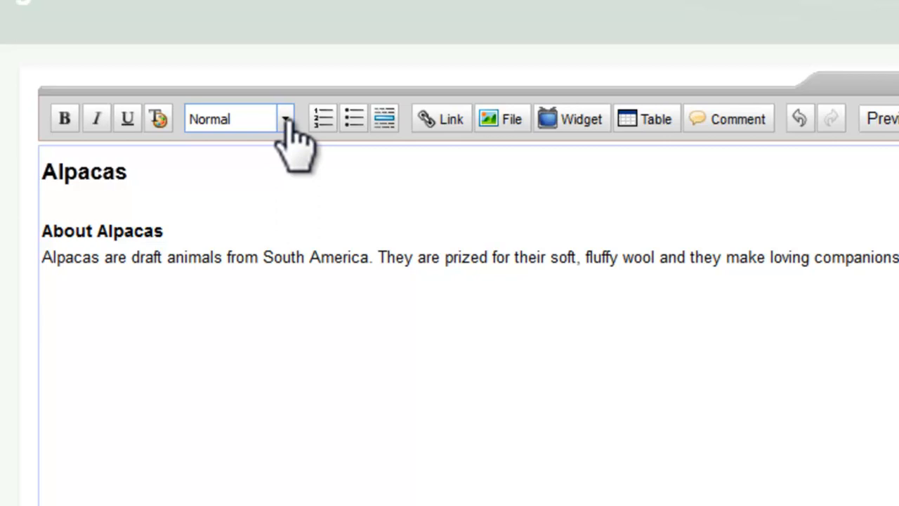
Step: Add the subheading "Uses for Alpacas" in Heading 3 style below the paragraph
left_click(286, 121)
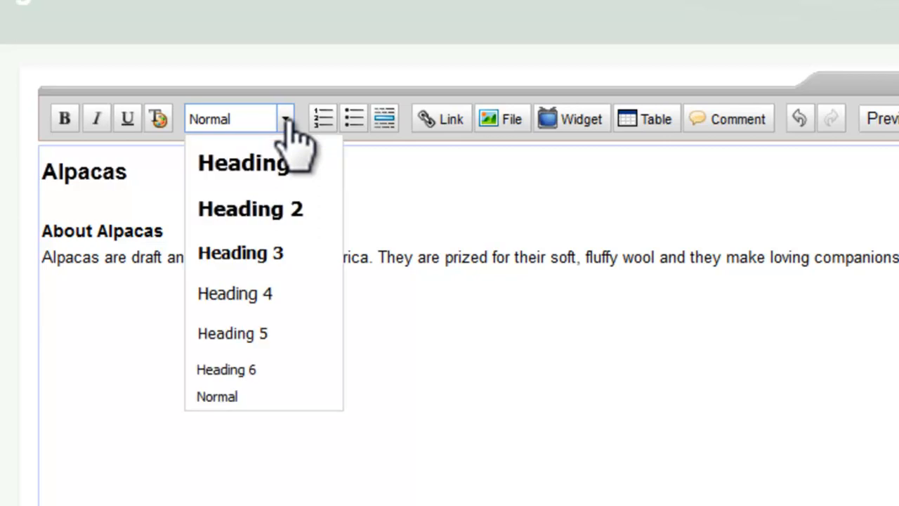
left_click(281, 246)
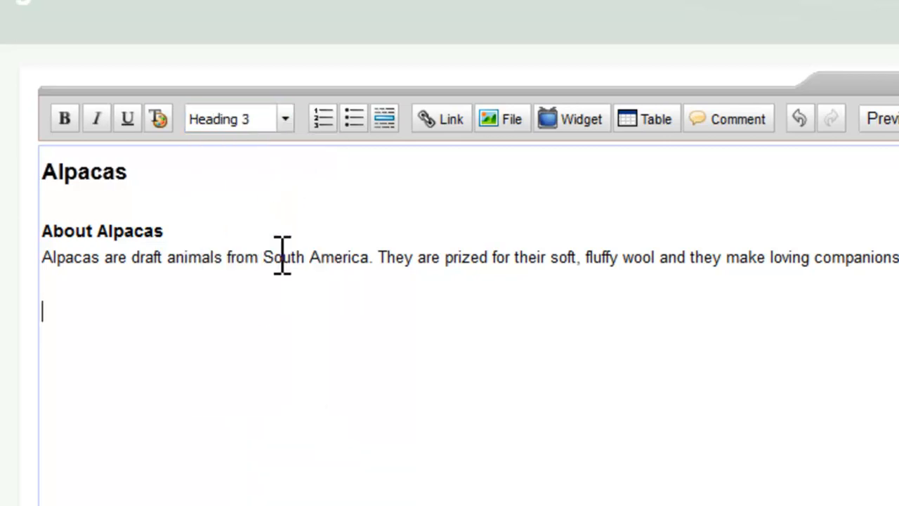
type("Uses for Alpacas")
key("Return")
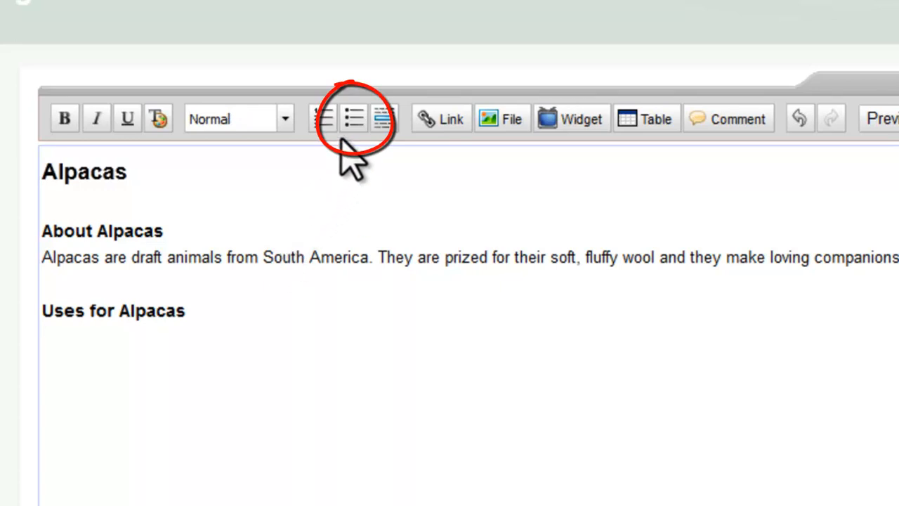
Step: Start a bulleted list under Uses for Alpacas with "Alpacas are used as draft animals to carry heavy loads up and down the Andes Mountains;"
left_click(353, 121)
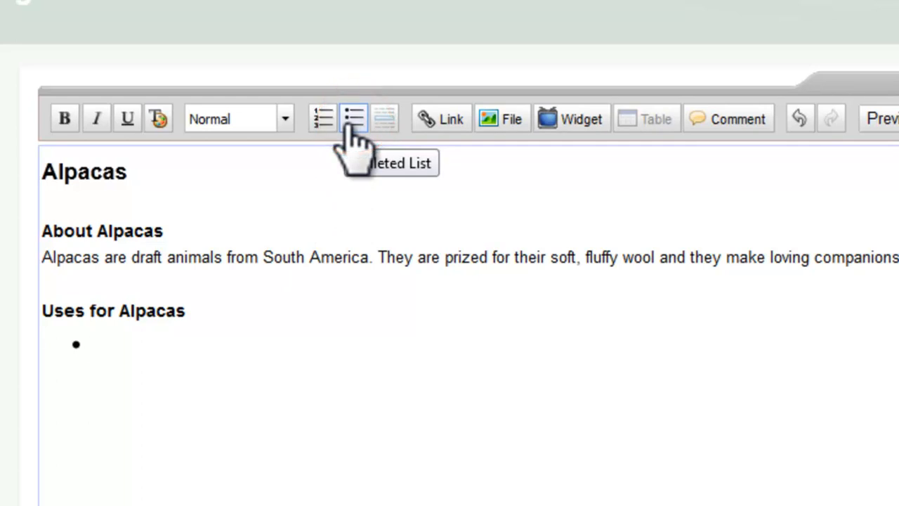
type("Alpa")
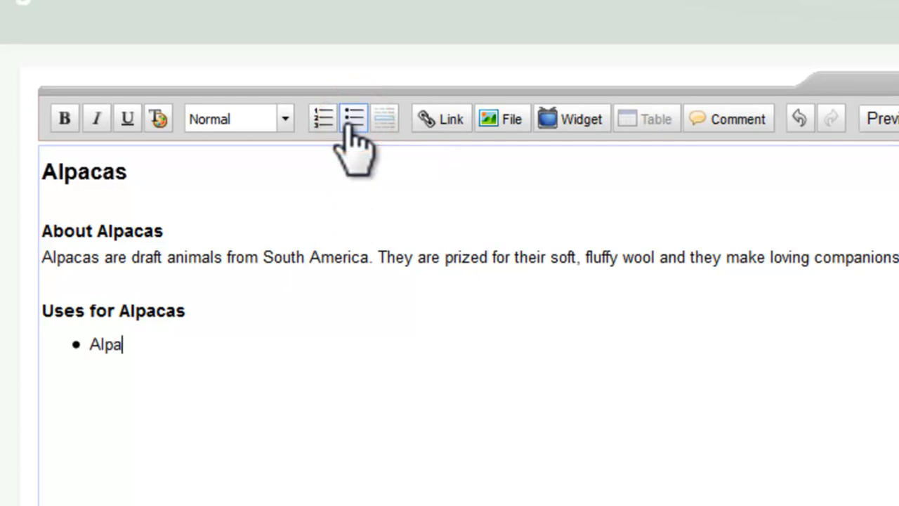
type("cas are used ")
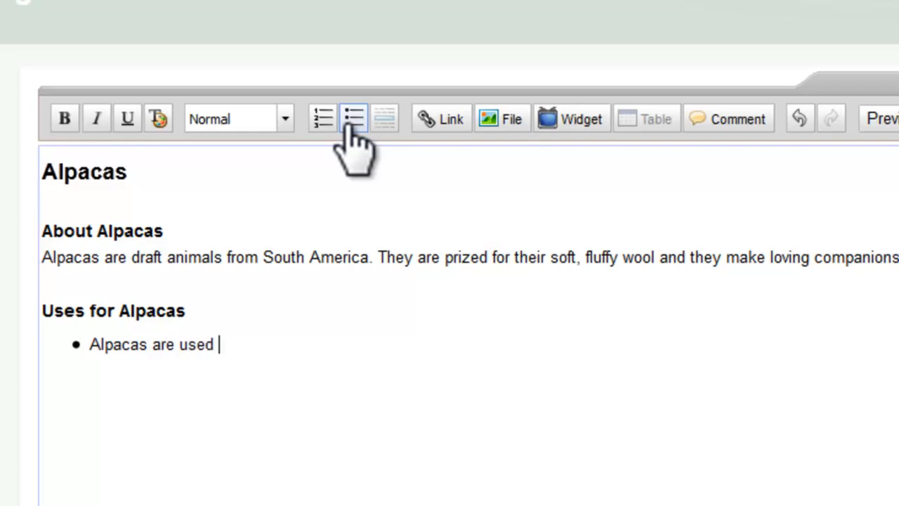
type("as draft animals to carry heavy loads")
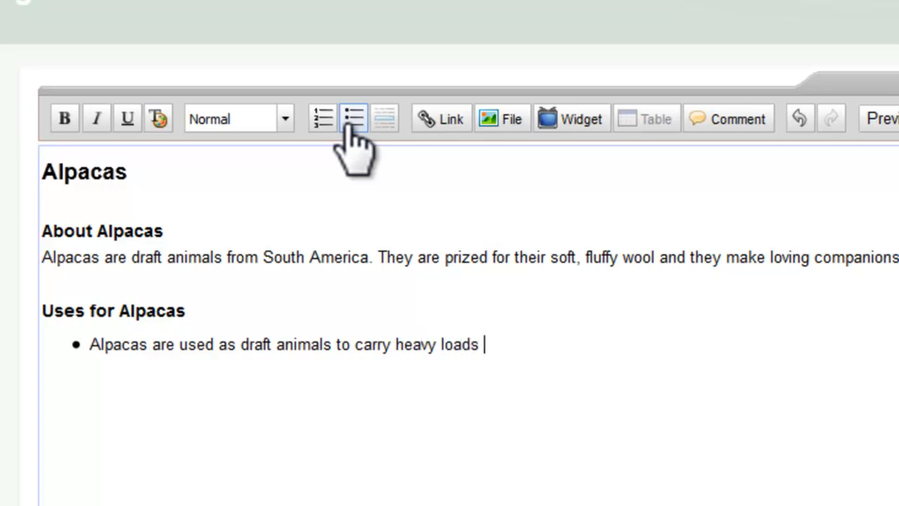
type(" up and ")
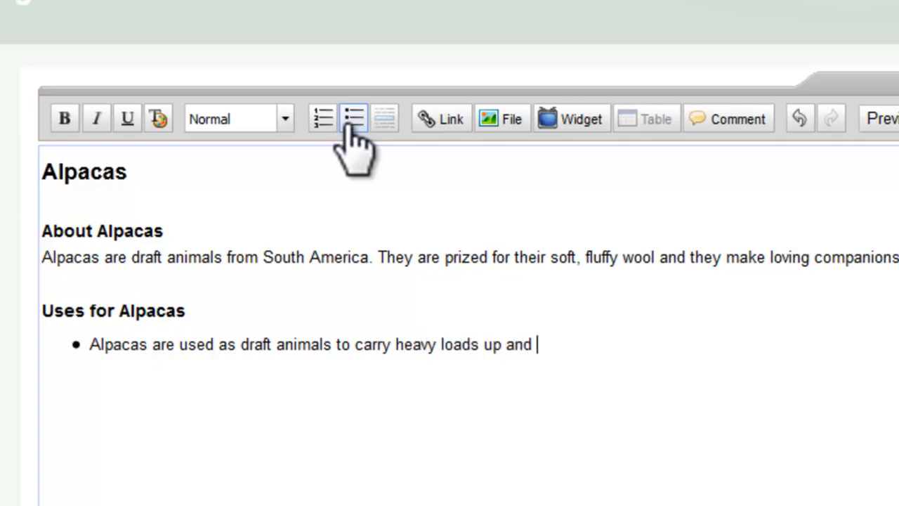
type("down the Andes M")
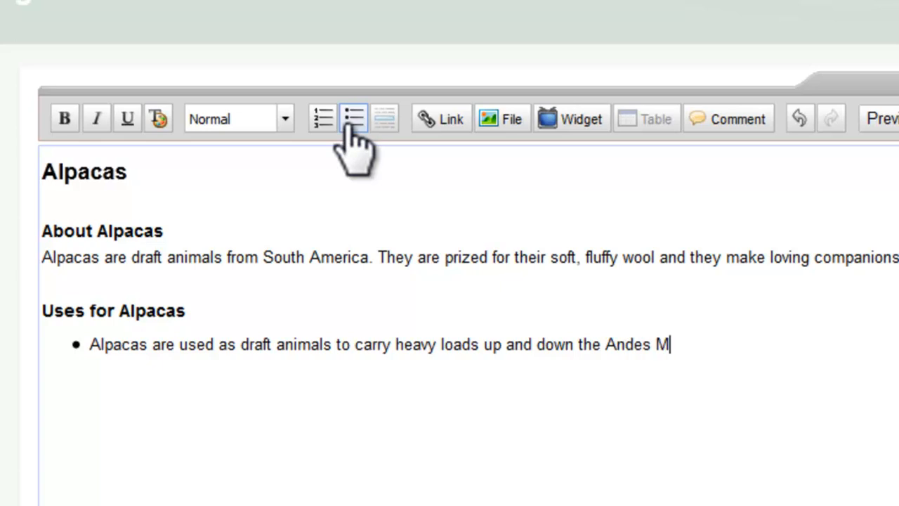
type("ountains;")
Step: Add the bullets "Alpaca wool is very soft and prized by knitters;" and "Alpacas are used as companion animals." and end the list
key("Return")
type("Alpaca wool is very soft and ")
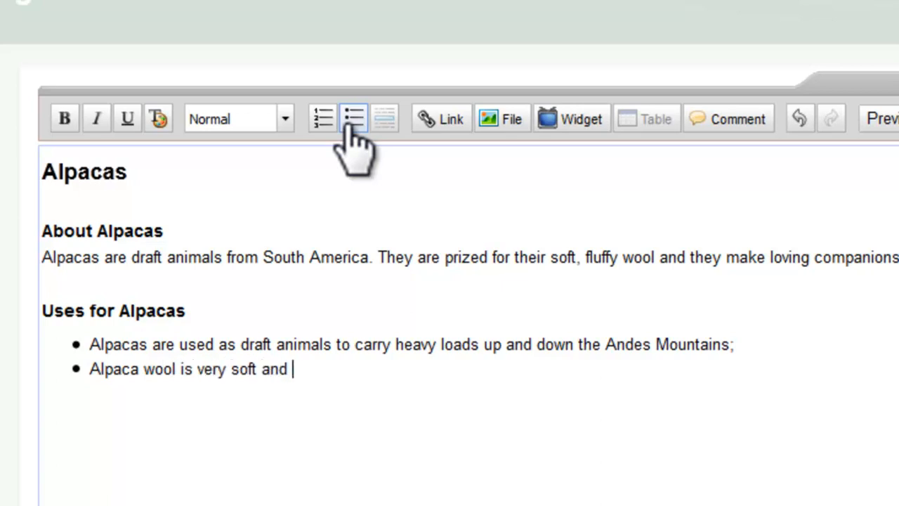
type("prized by knitters;")
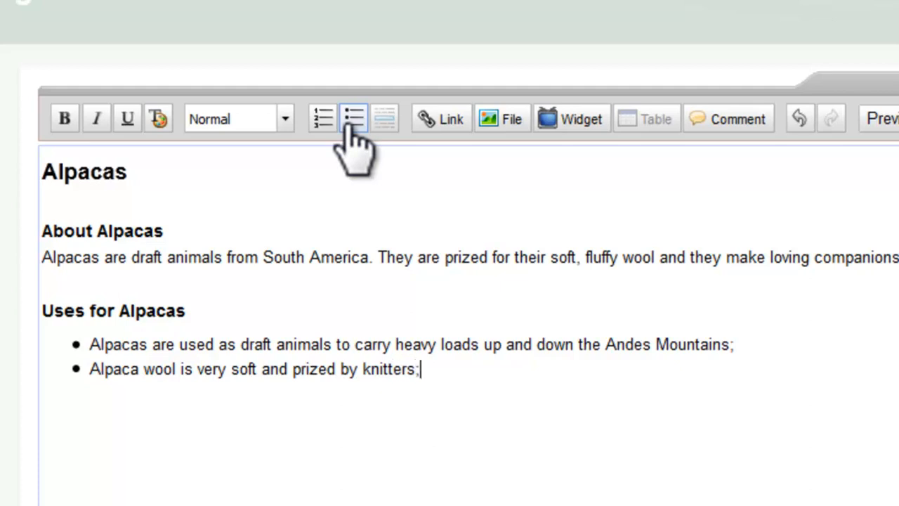
key("Return")
type("Alpacas are used as companion animals.")
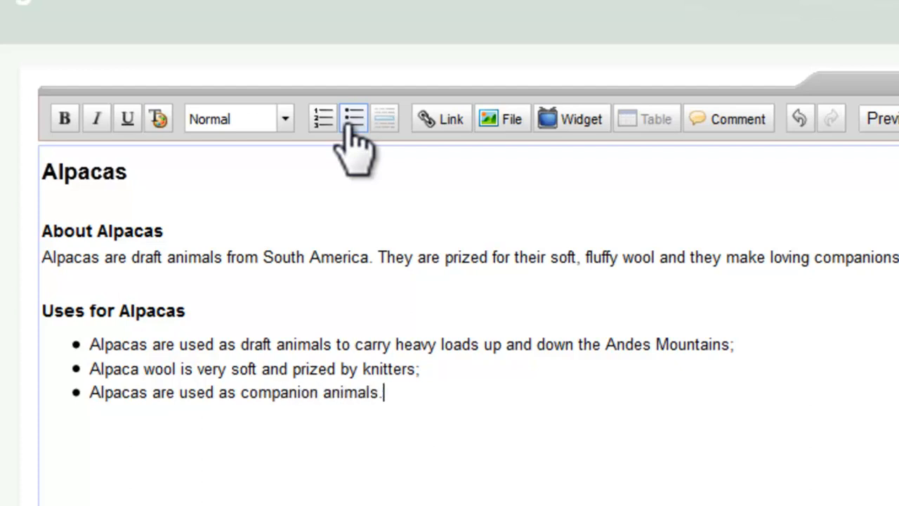
left_click(349, 127)
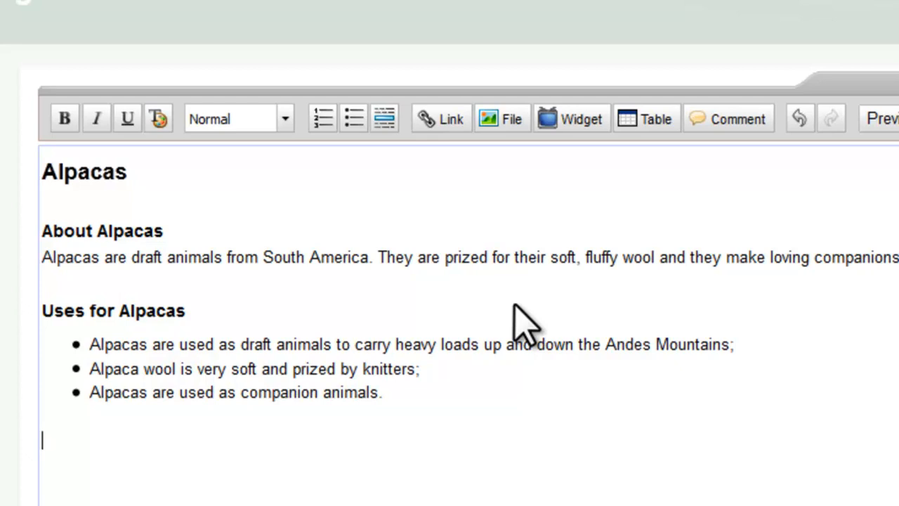
Step: Add the subheading "Differences between Alpacas and Llamas" in Heading 3 style below the bulleted list
left_click(285, 121)
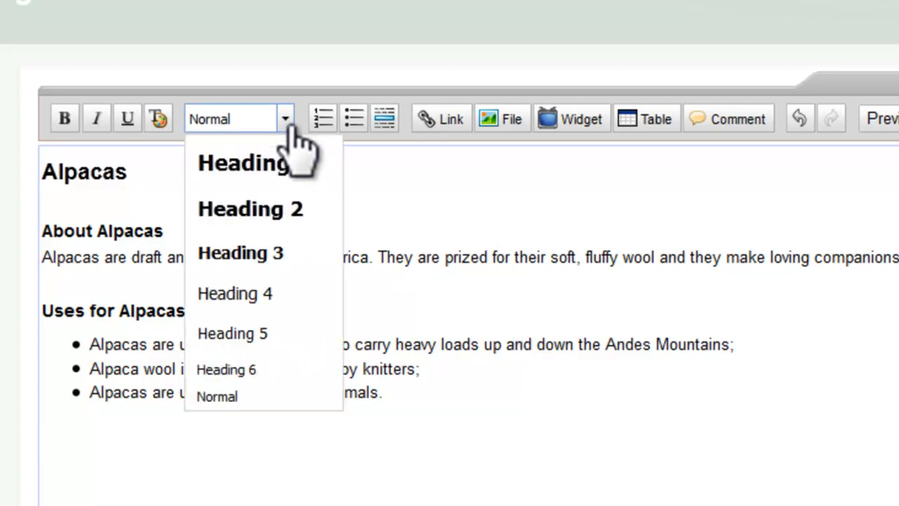
left_click(281, 257)
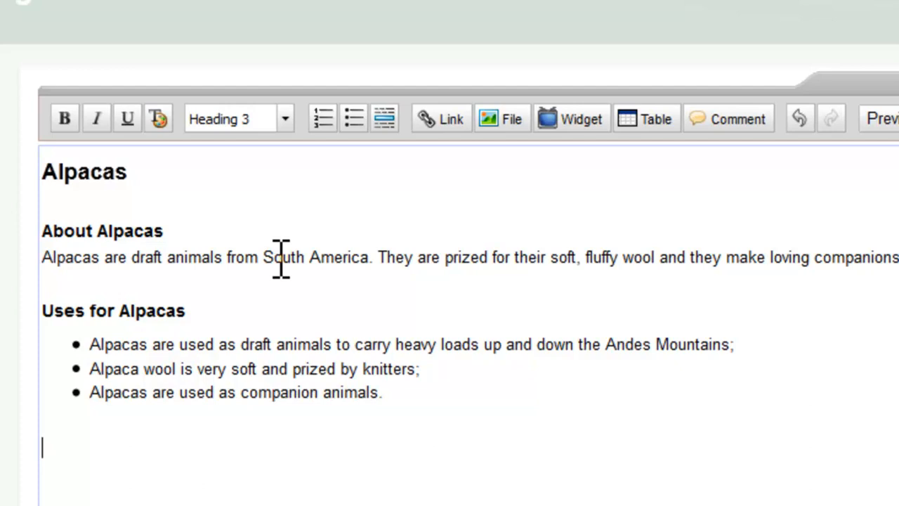
type("Difference")
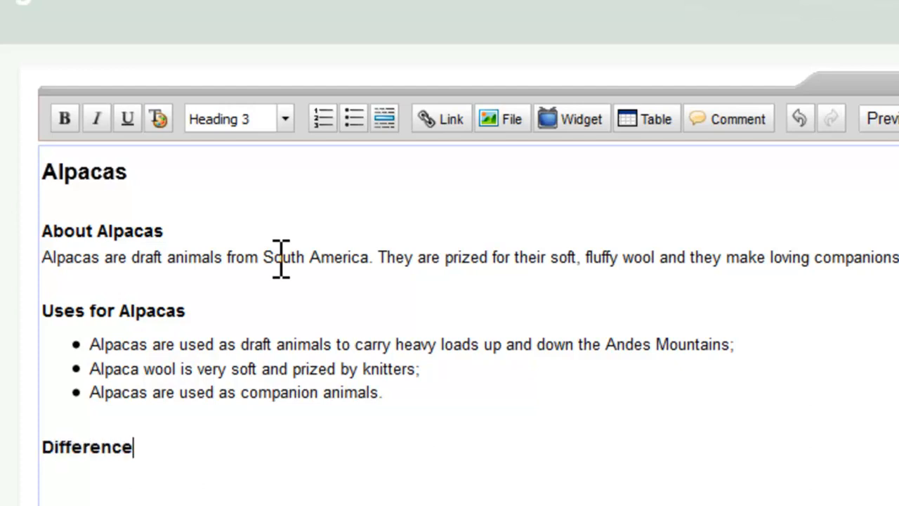
type("s between A")
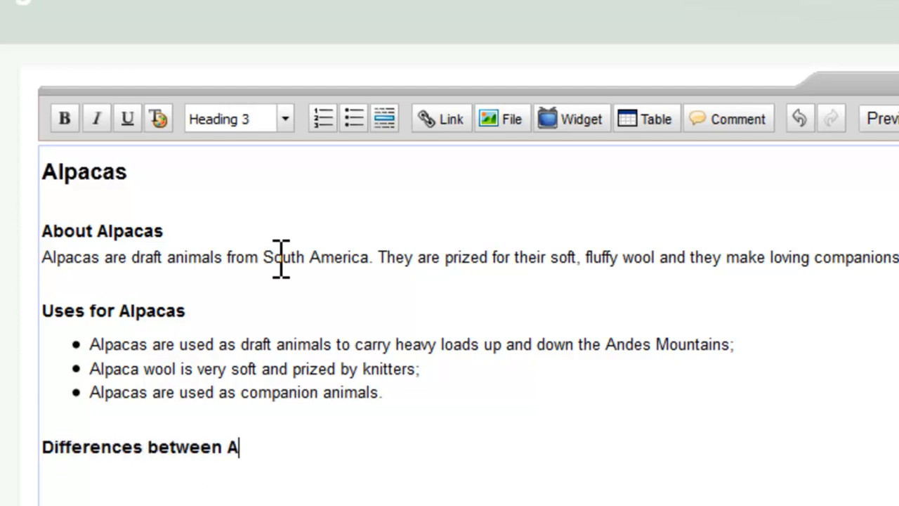
type("lpacas and Llamas")
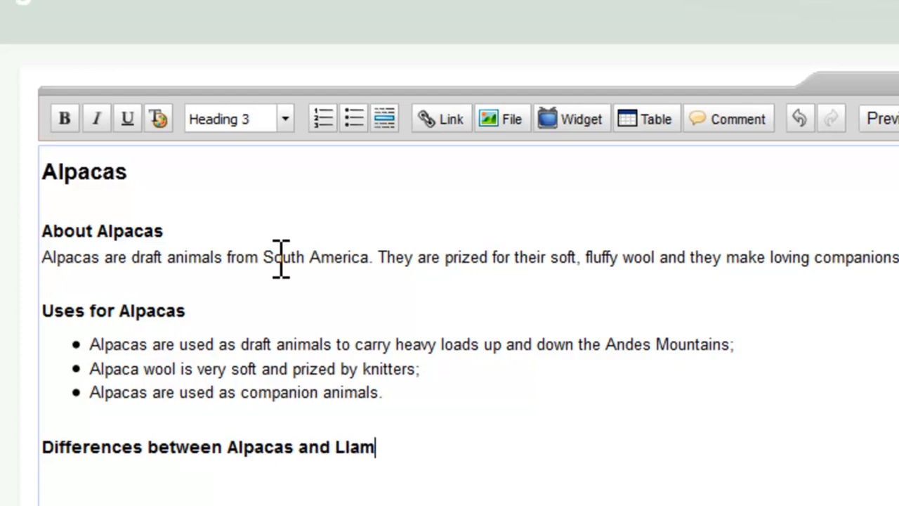
key("Return")
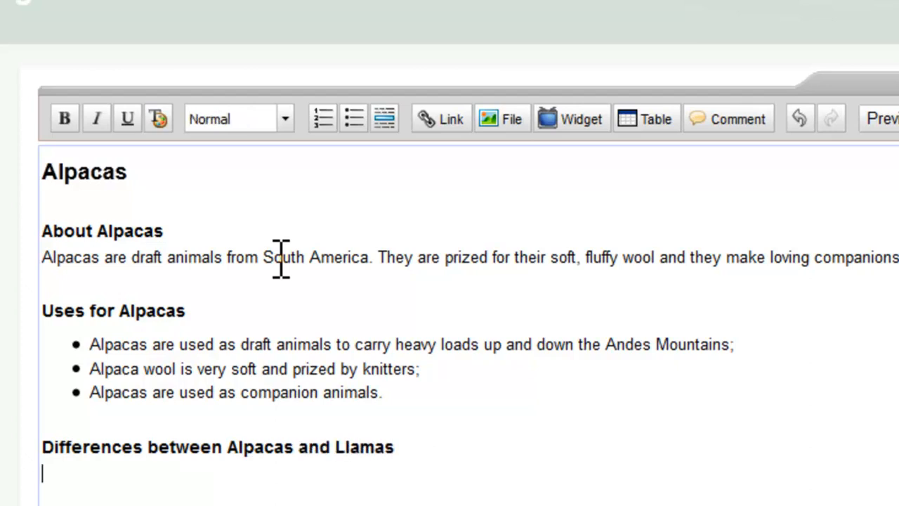
Step: Start a numbered list under Differences between Alpacas and Llamas with "Llamas are slightly larger than alpacas;"
left_click(324, 118)
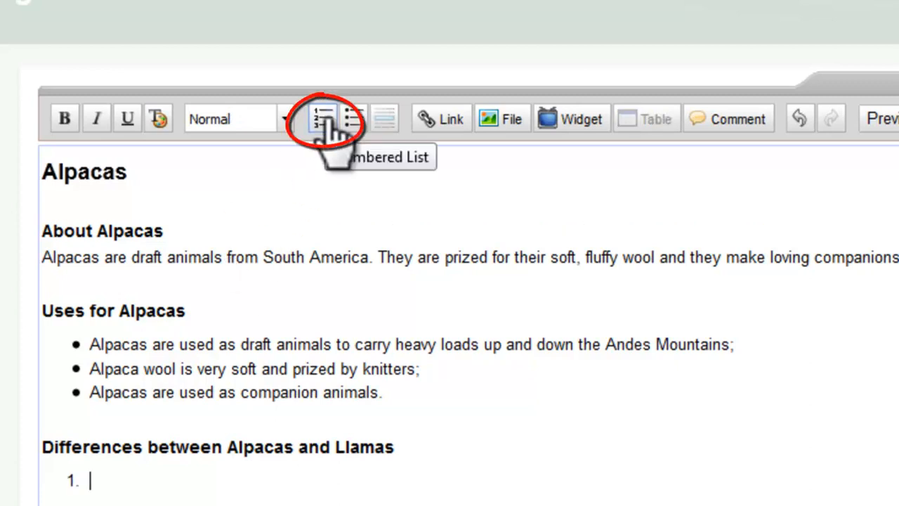
type("Llama")
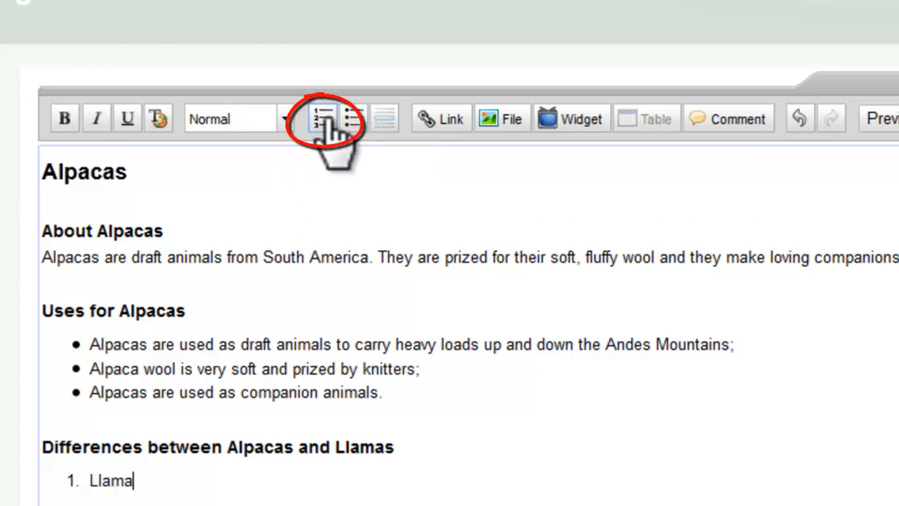
type("s are slightly lar")
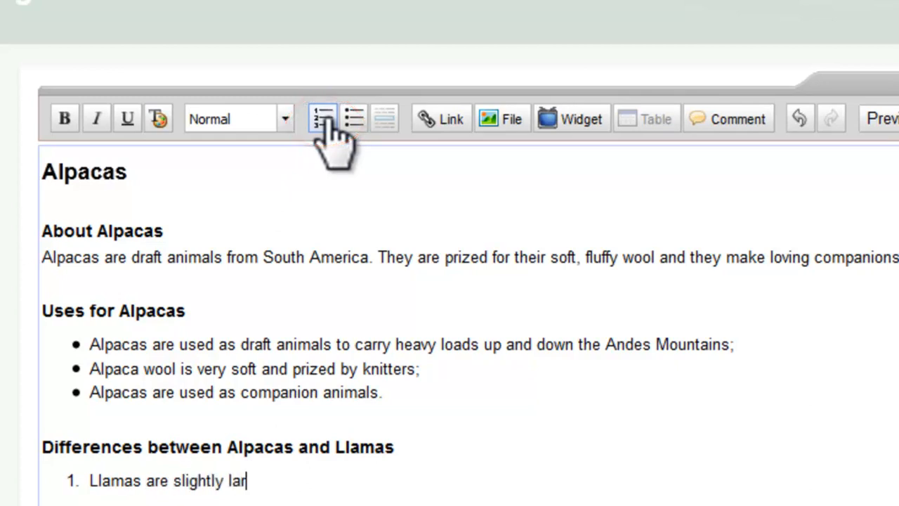
type("ger than alpacas;")
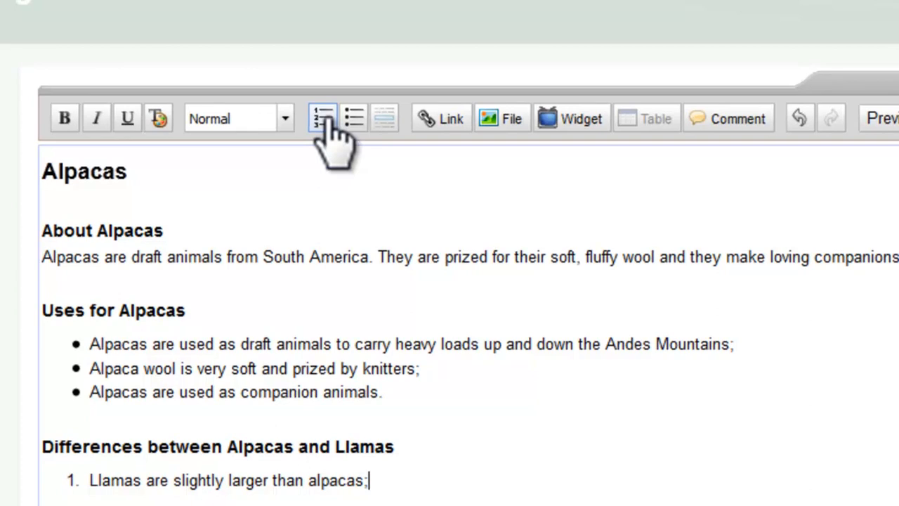
key("Return")
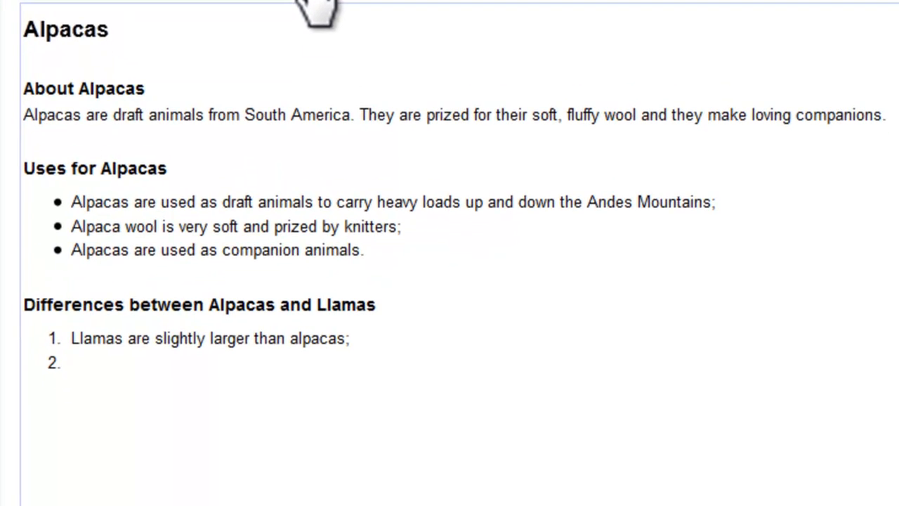
Step: Add "Llama wool is not as soft;" as the second item of the numbered list
type("Llama wook")
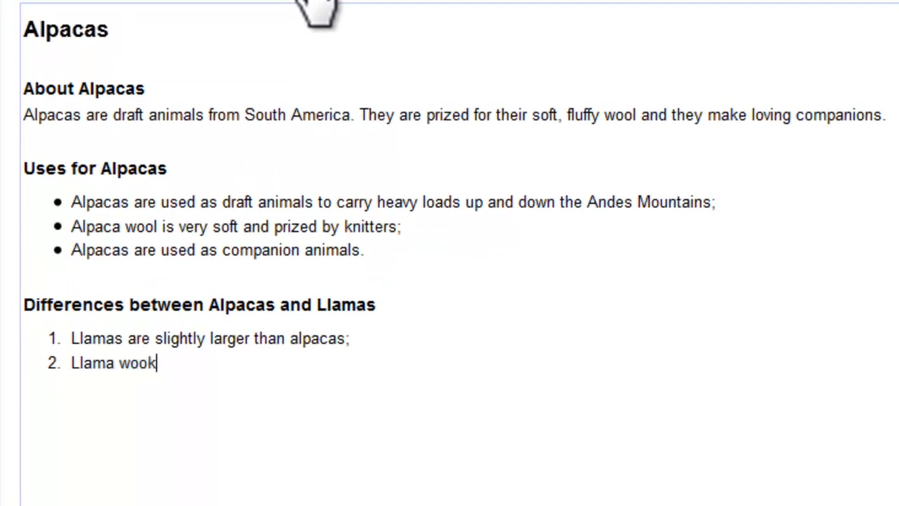
key("BackSpace")
type("l is not")
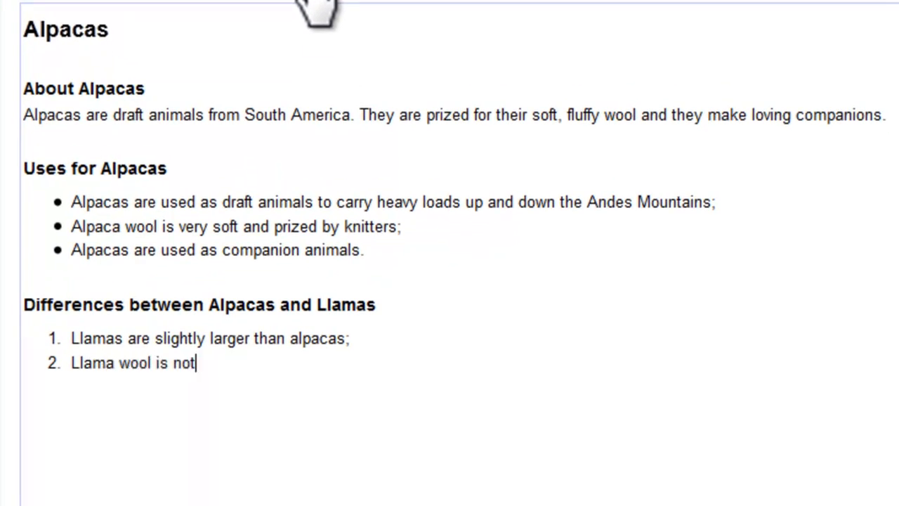
type(" as soft;")
key("Return")
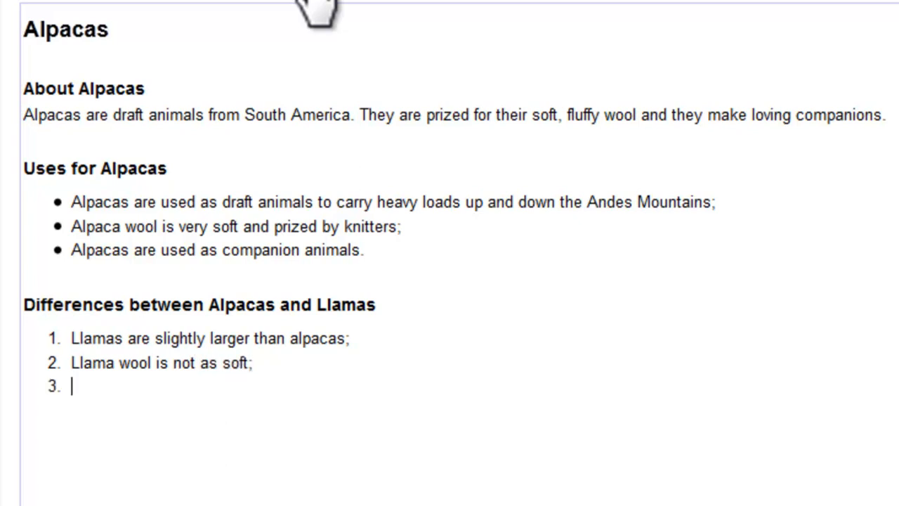
Step: Begin the third numbered item with "Llamas' temperament", correcting the misspelled word with the spelling suggestion "temperament"
type("Llamas' temper")
key("BackSpace")
key("BackSpace")
type("rem")
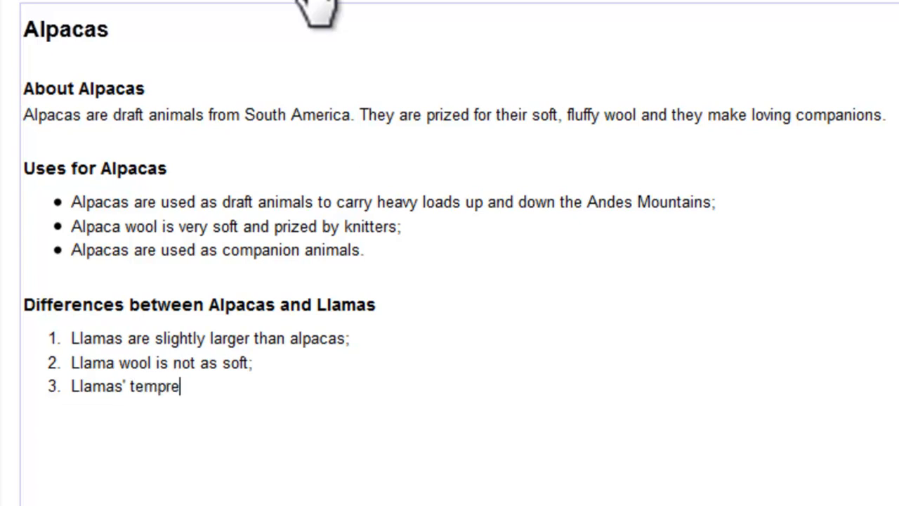
key("BackSpace")
key("BackSpace")
key("BackSpace")
type("eremtn")
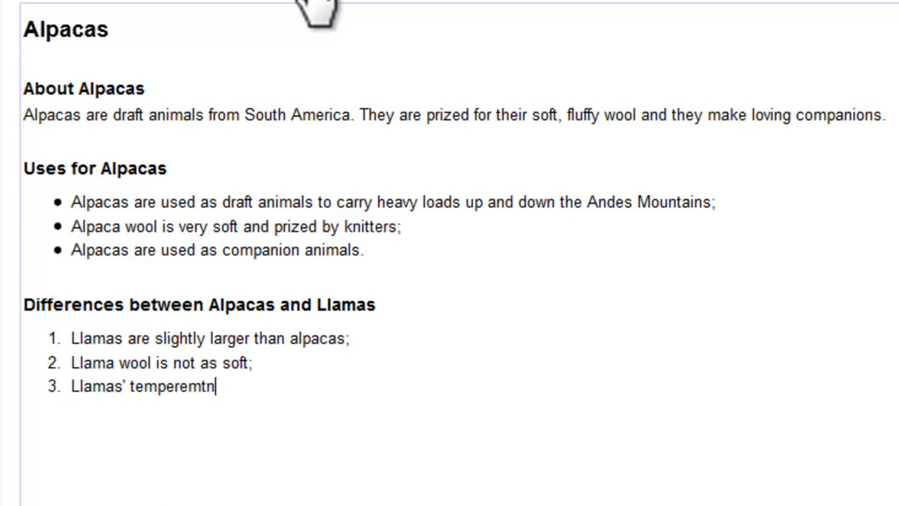
key("BackSpace")
key("BackSpace")
type("ent")
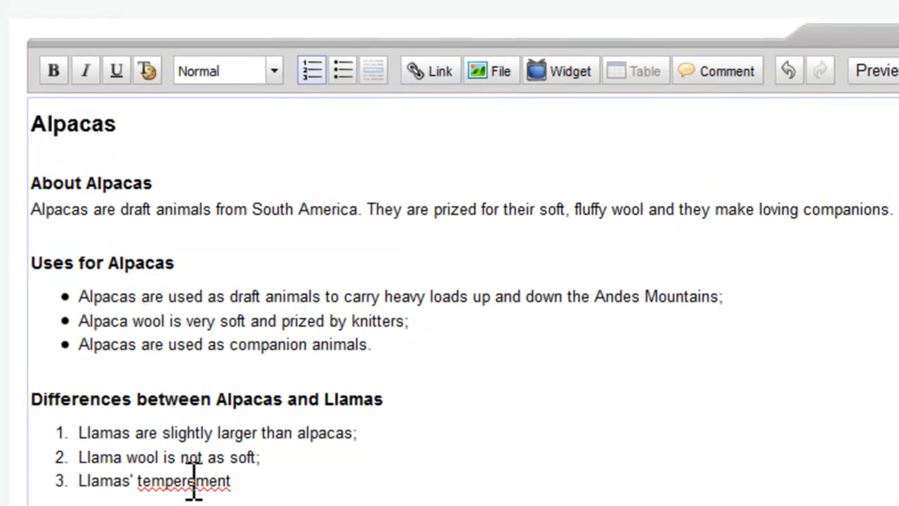
right_click(194, 481)
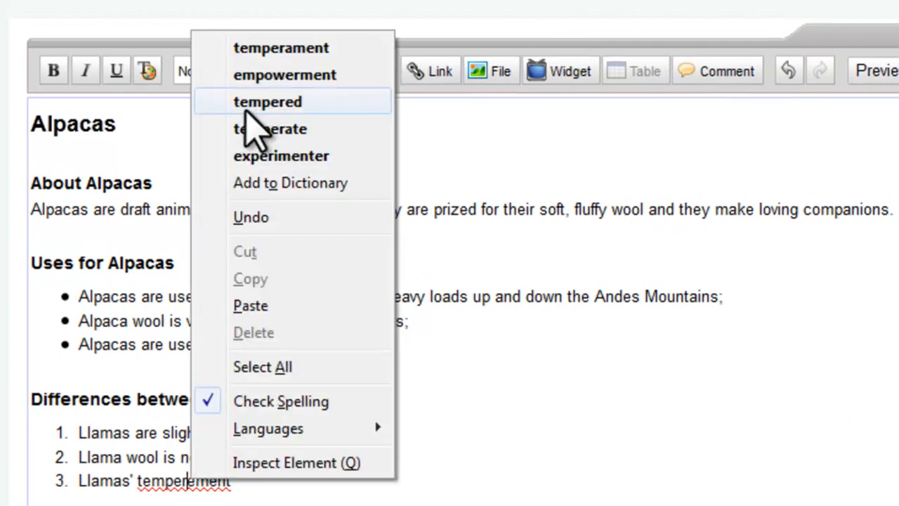
left_click(258, 44)
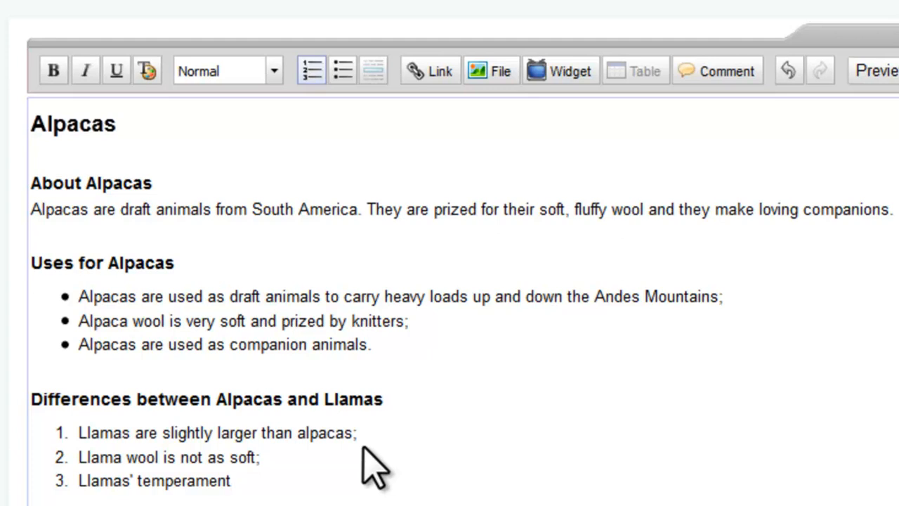
Step: Complete the third item as "Llamas' temperaments are not suited for human companionship." and end the numbered list
type("are not s")
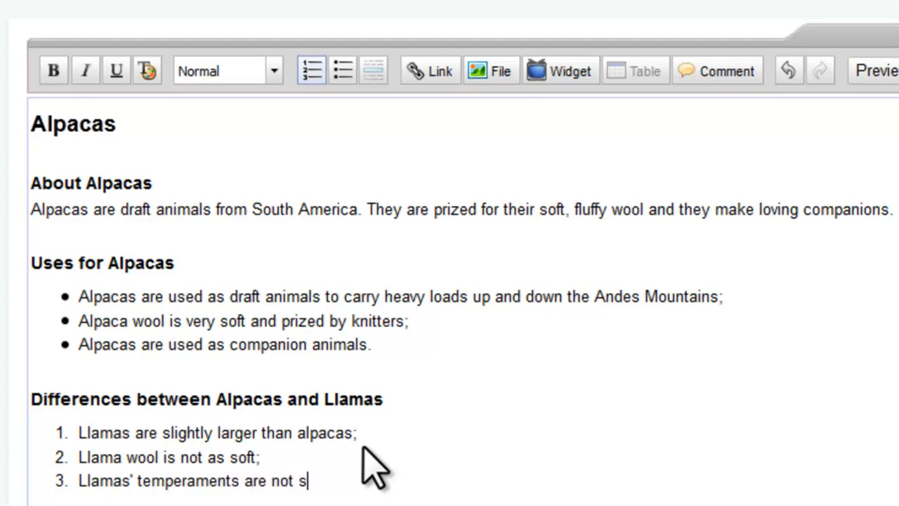
type("uited for human")
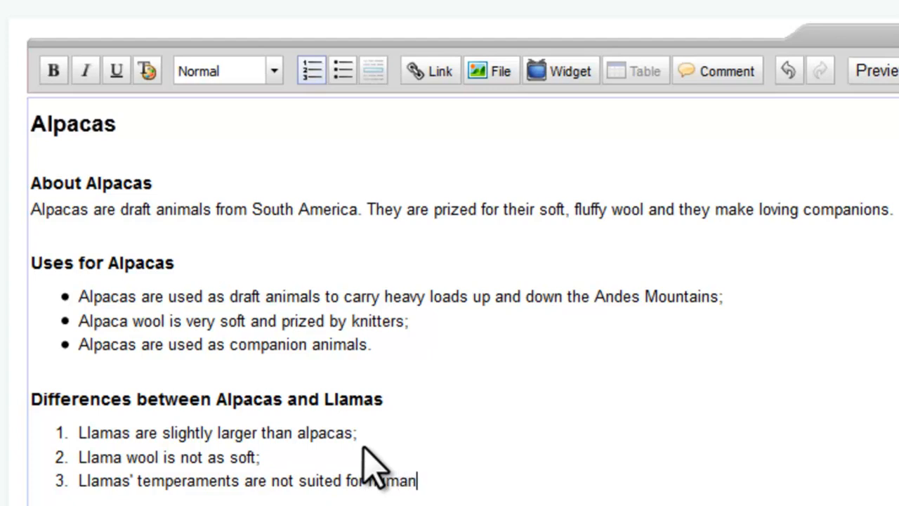
type(" companionship.")
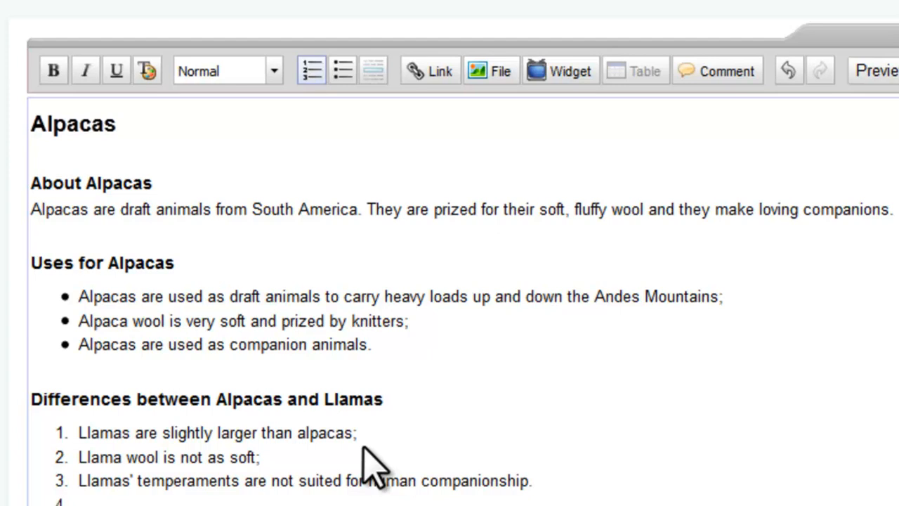
key("Return")
key("BackSpace")
key("BackSpace")
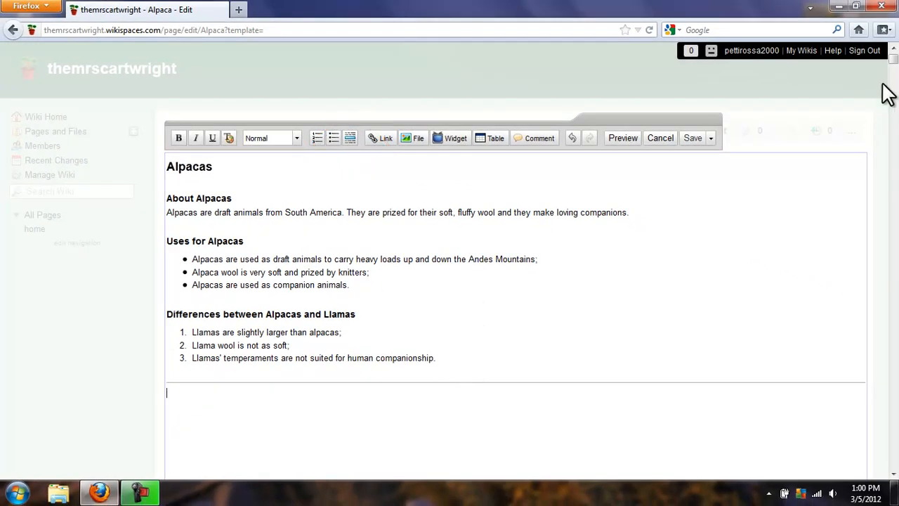
Step: Upload the picture 100_0244.JPG from the Pictures library and embed it in the page below the horizontal line
left_click(894, 474)
left_click(894, 474)
left_click(894, 473)
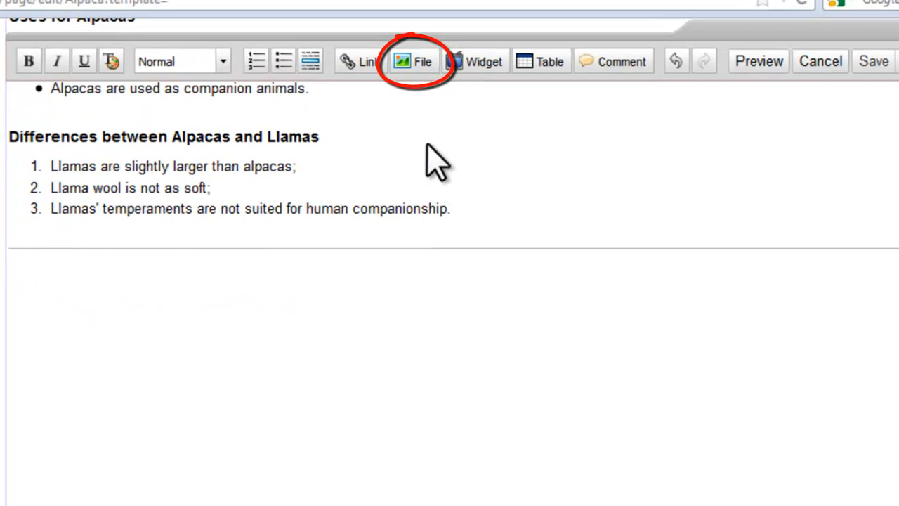
left_click(422, 64)
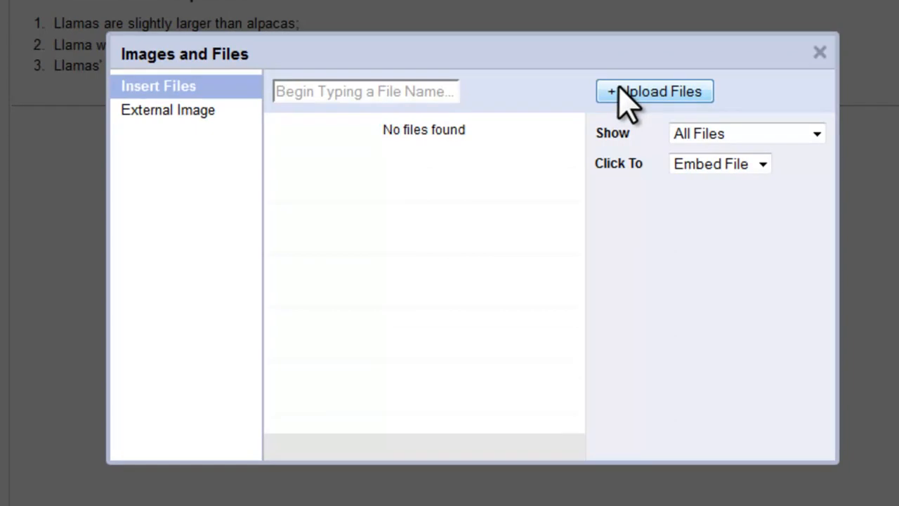
left_click(627, 99)
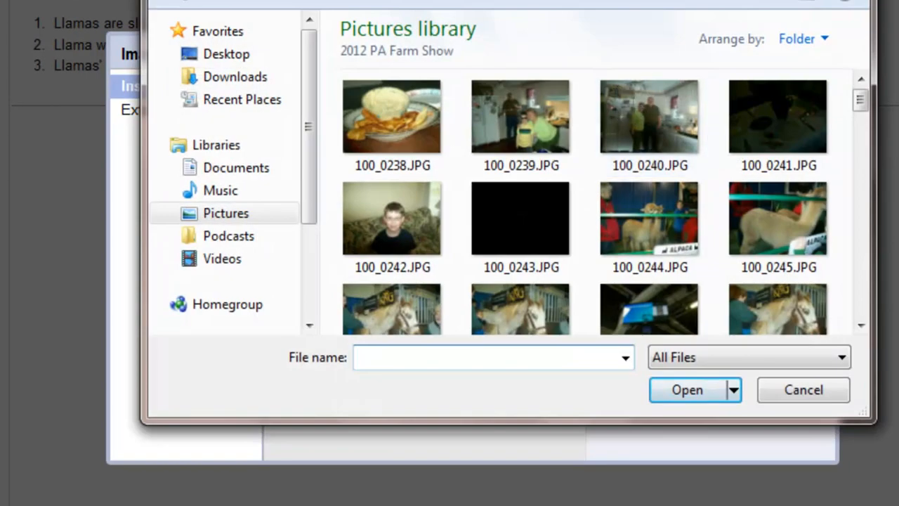
left_click(862, 324)
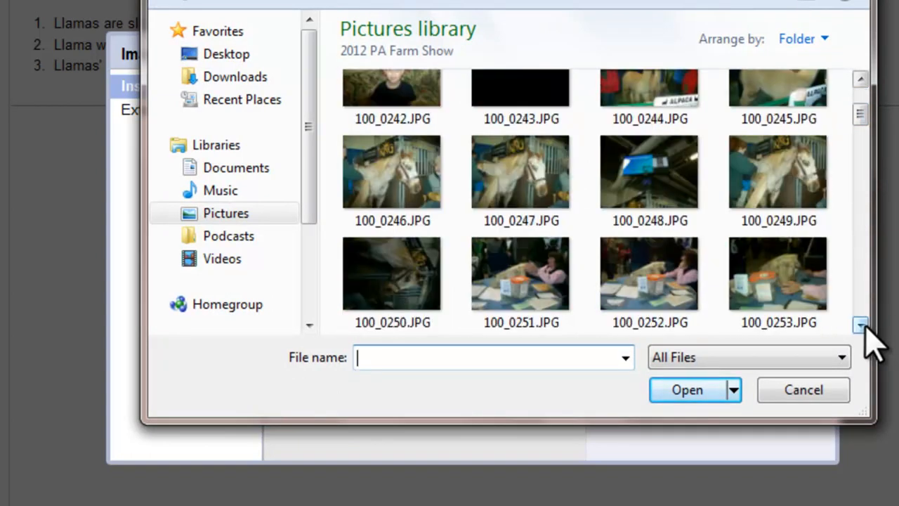
left_click(861, 79)
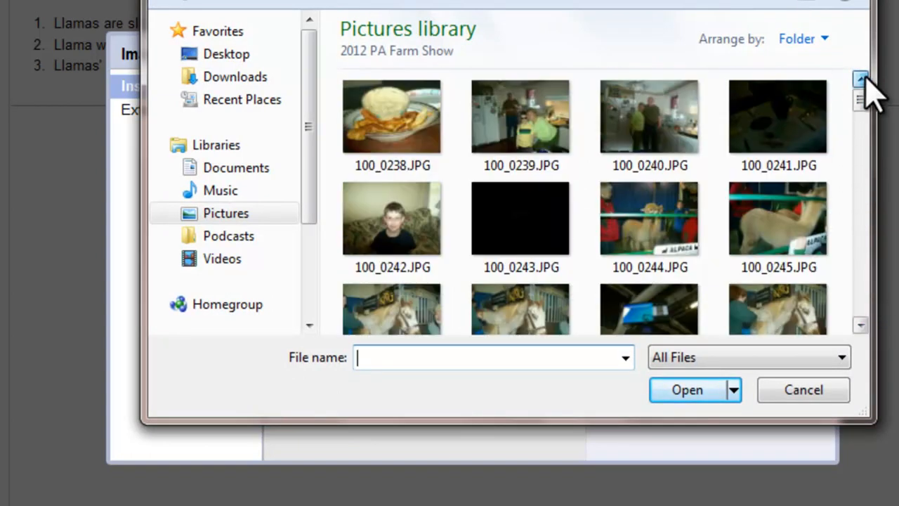
left_click(642, 232)
left_click(685, 390)
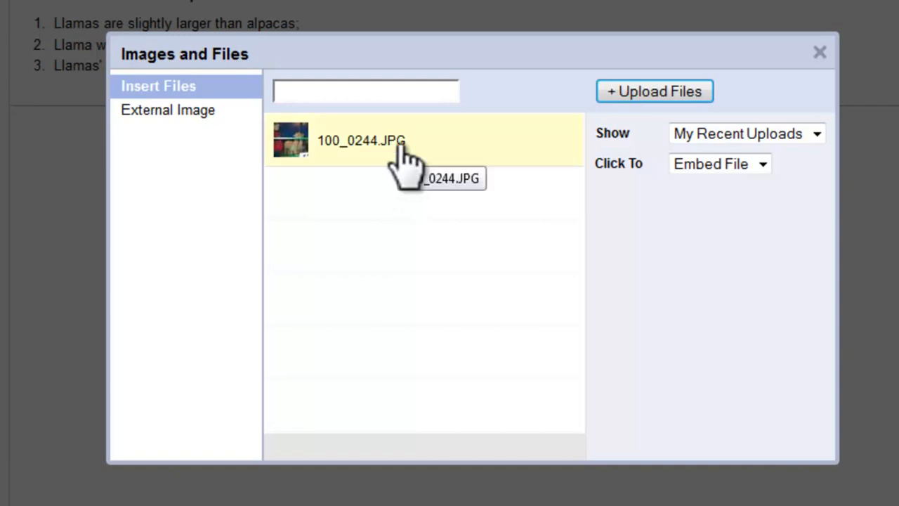
left_click(399, 146)
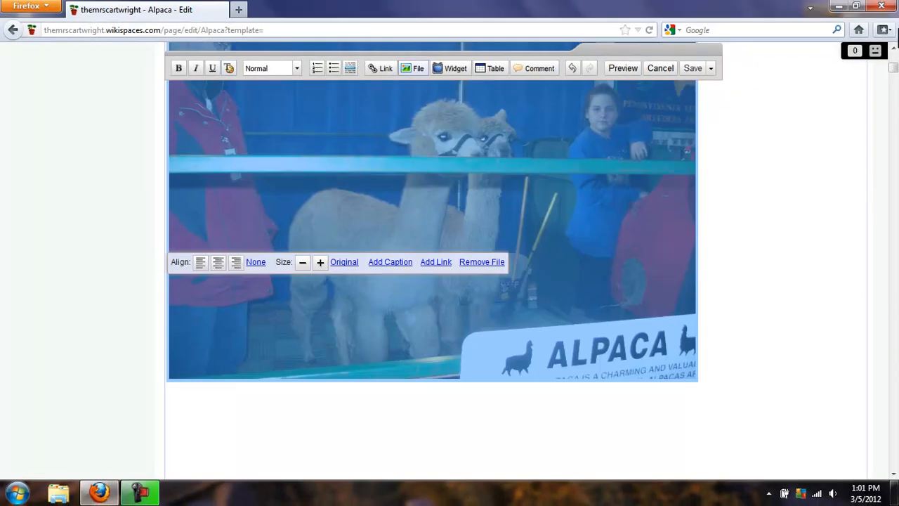
Step: Shrink the embedded alpaca photo by six size steps, to less than half its inserted width
left_click(894, 48)
left_click(894, 48)
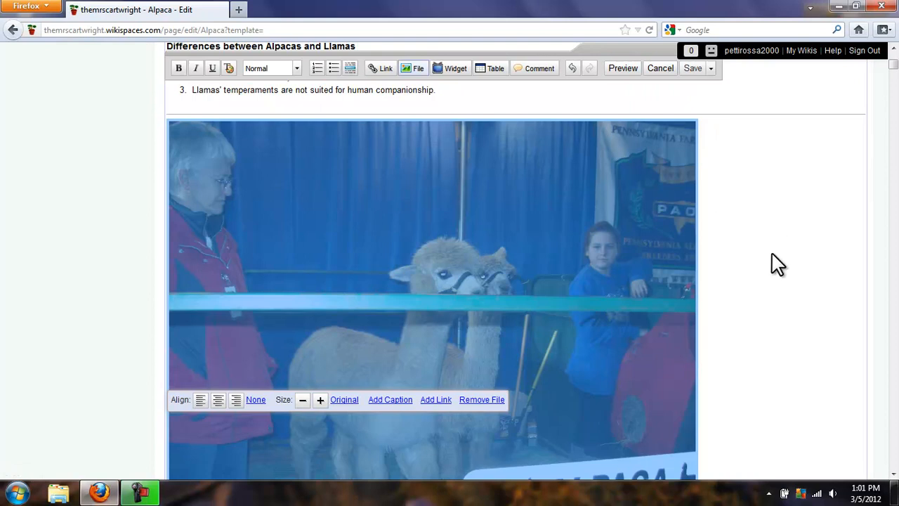
scroll(773, 267, "down", 1)
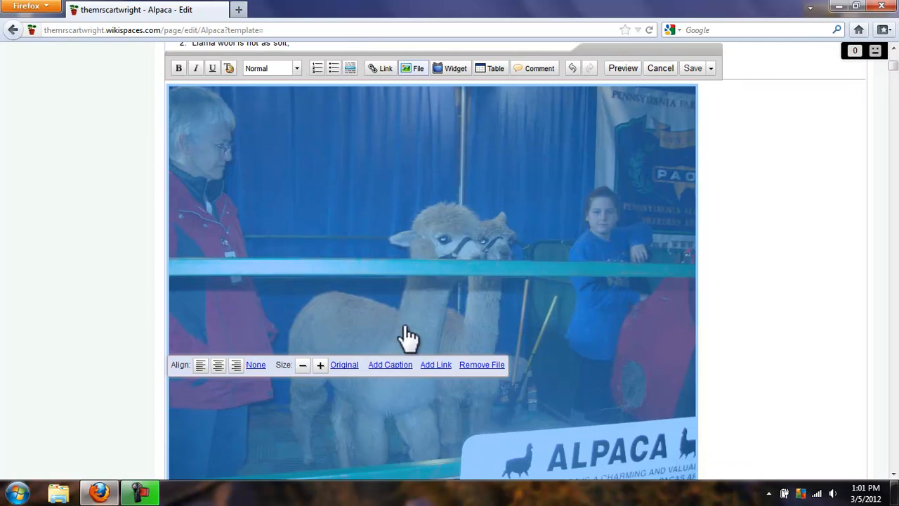
left_click(302, 364)
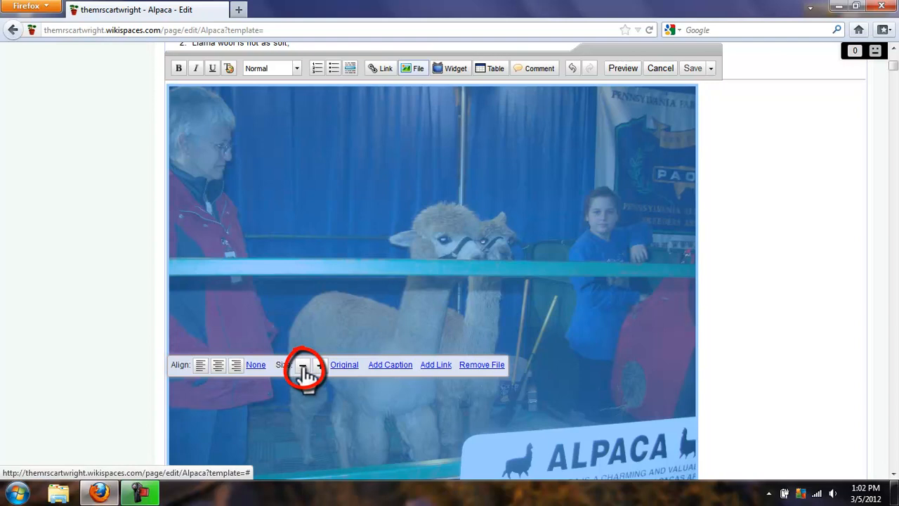
left_click(303, 365)
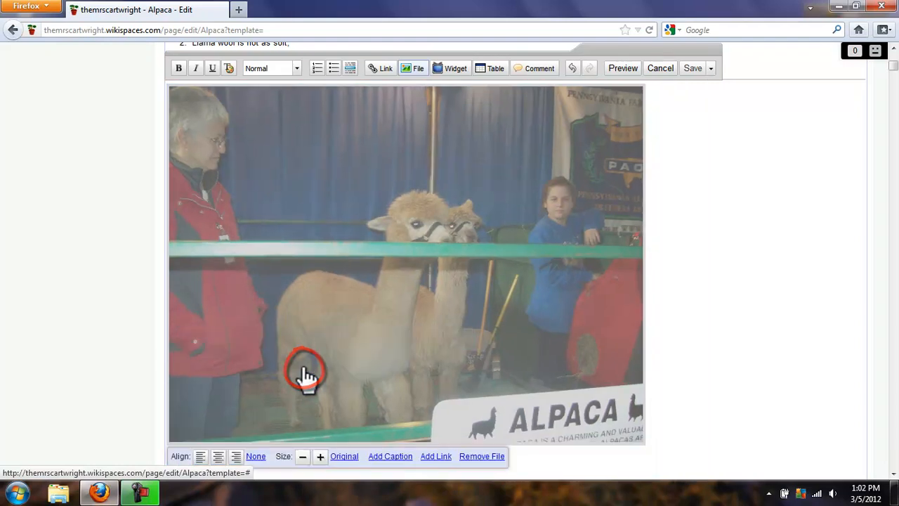
left_click(303, 457)
left_click(301, 416)
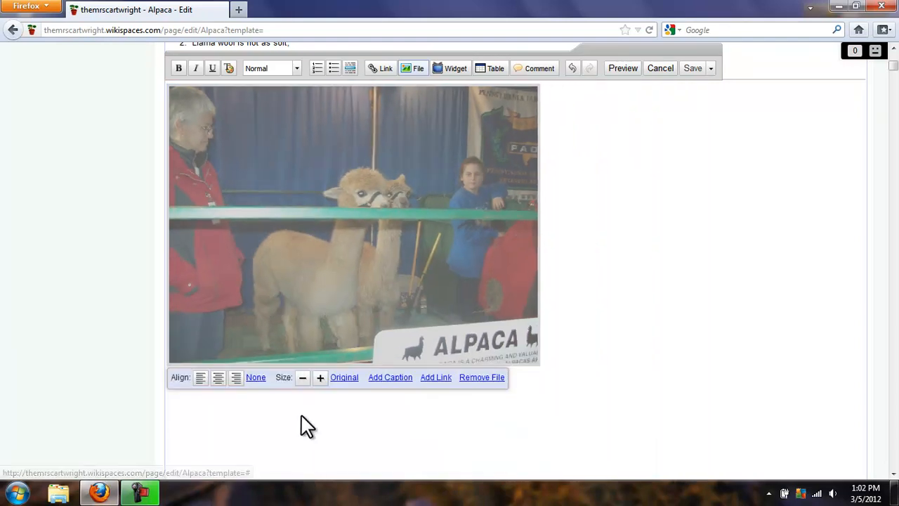
left_click(303, 378)
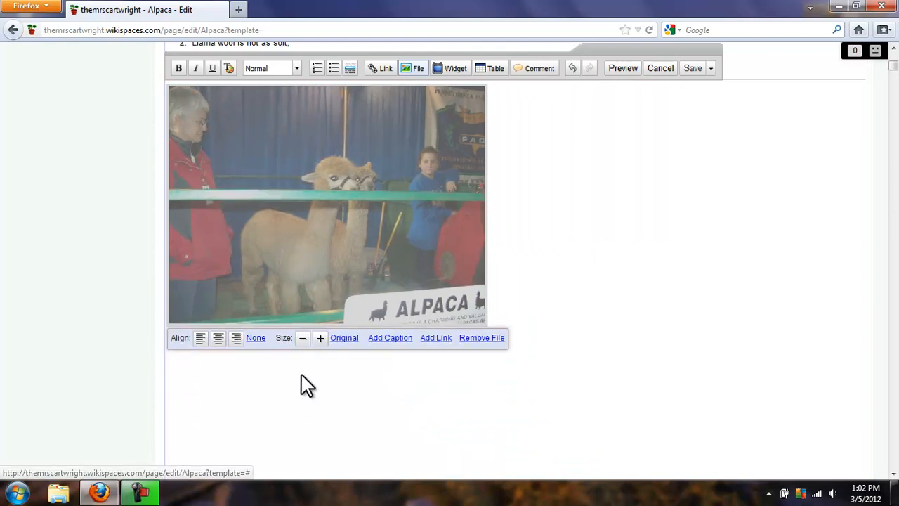
left_click(303, 339)
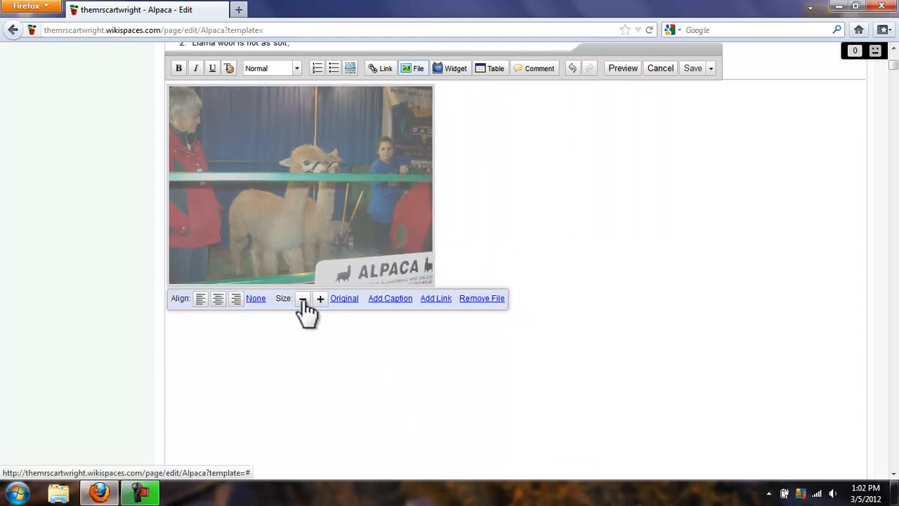
left_click(303, 299)
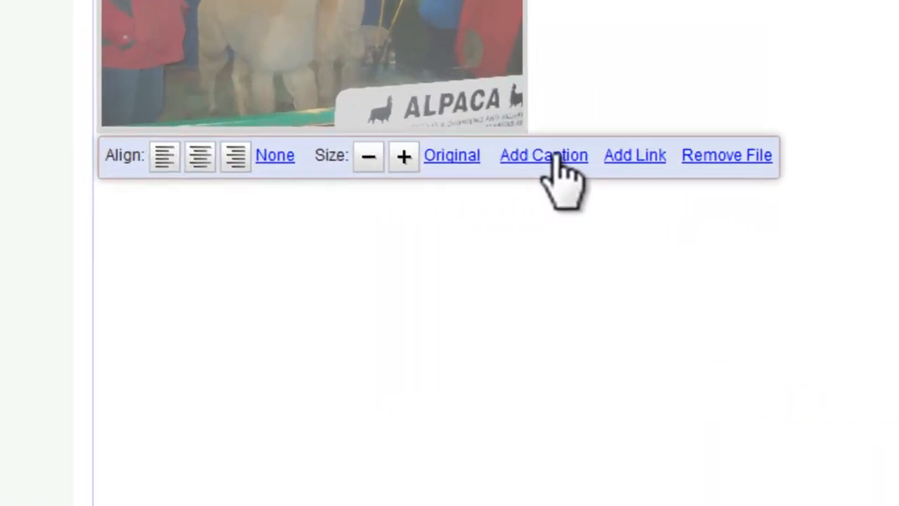
Step: Add the caption "Alpacas are prized for their soft, fluffy wool." to the embedded alpaca photo and save it
left_click(555, 156)
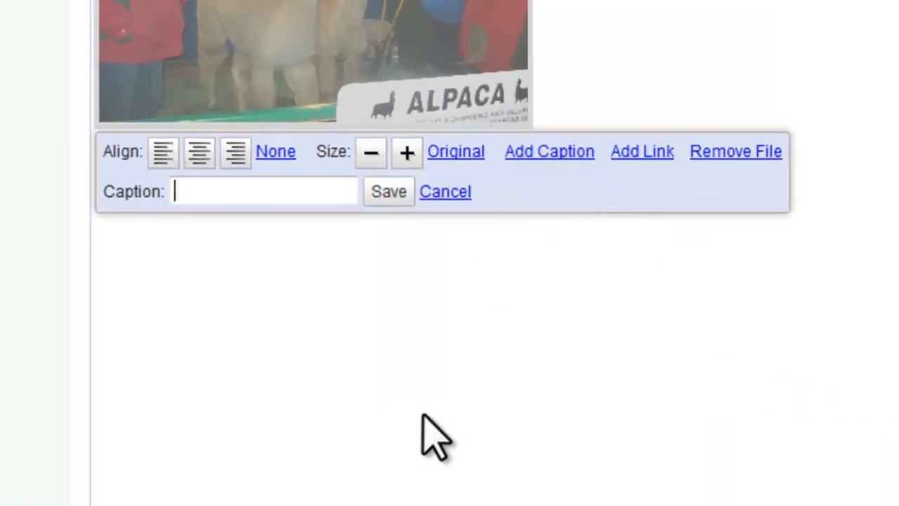
type("Alpaca")
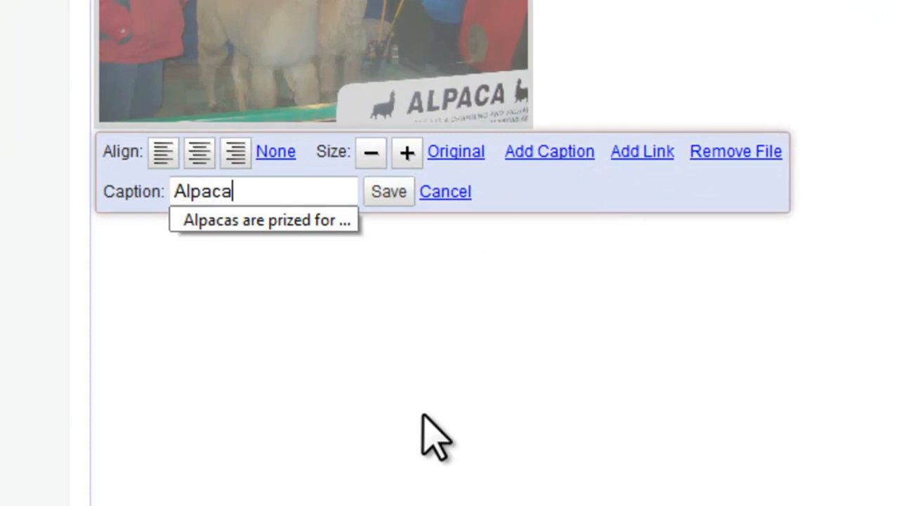
type("s are prized")
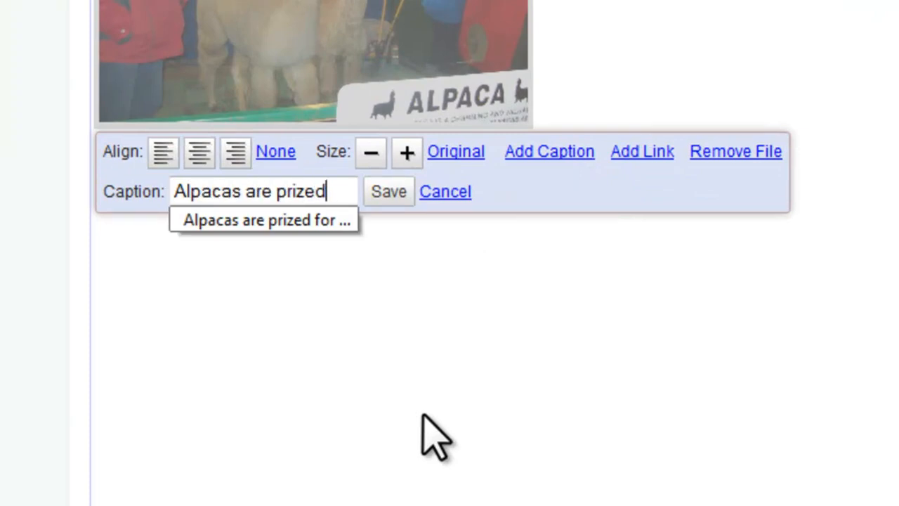
type(" for their w")
key("BackSpace")
type("soft, fluf")
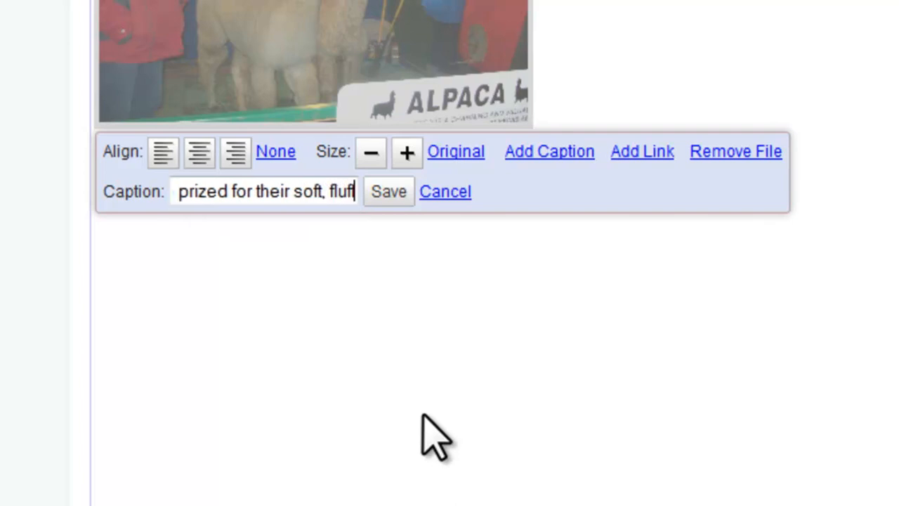
type("fy wool.")
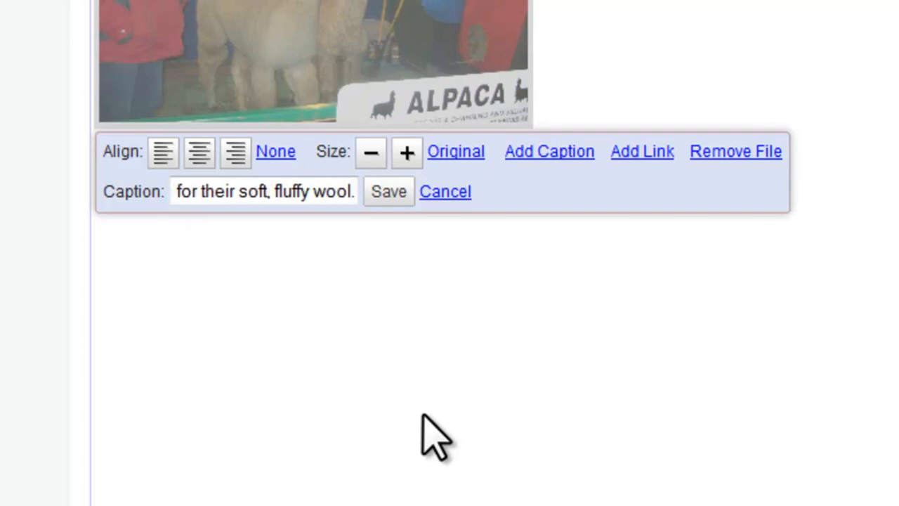
left_click(389, 193)
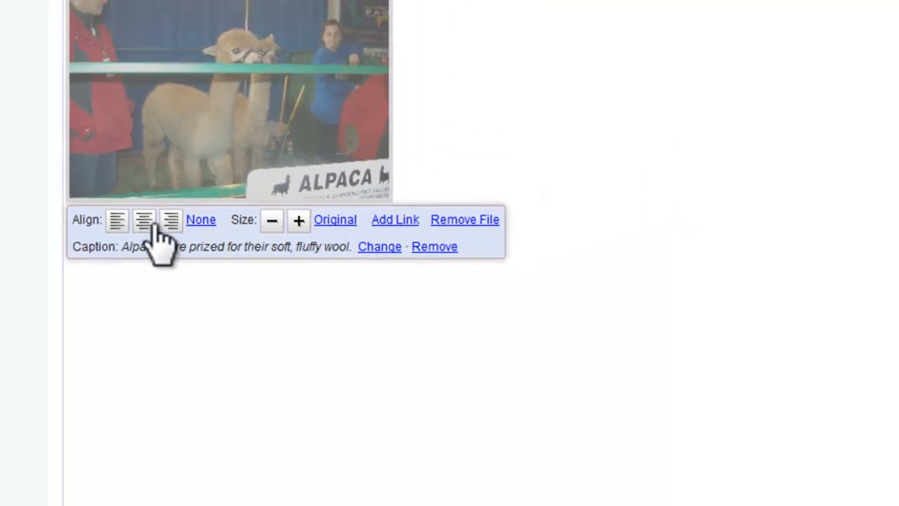
Step: Try right and center alignment on the captioned alpaca photo, and settle on left alignment
left_click(171, 220)
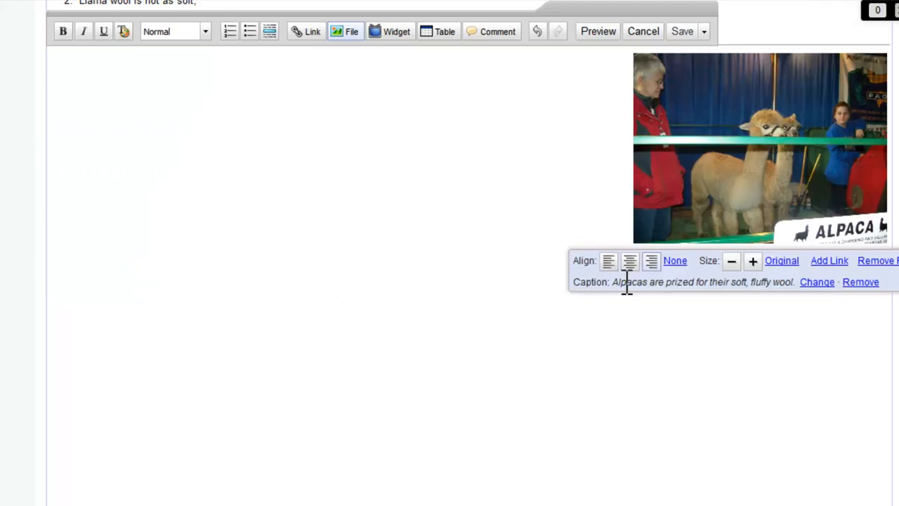
left_click(630, 261)
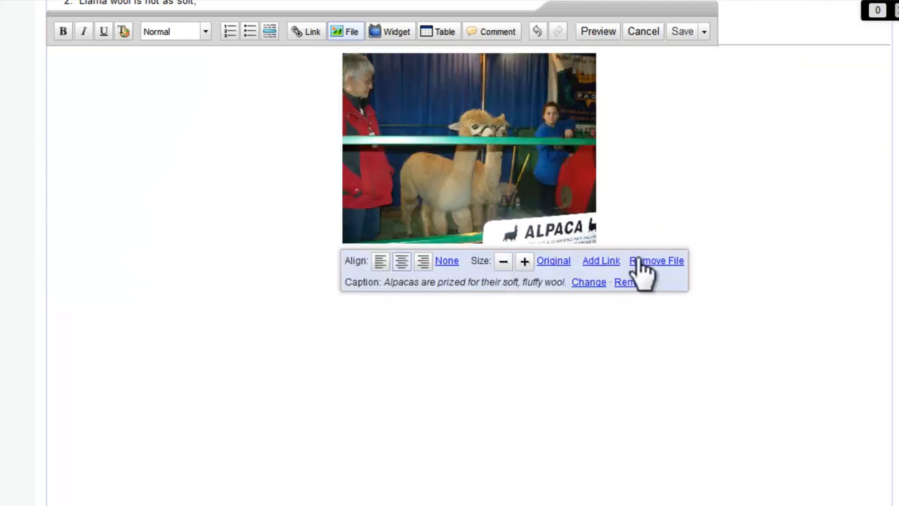
left_click(380, 261)
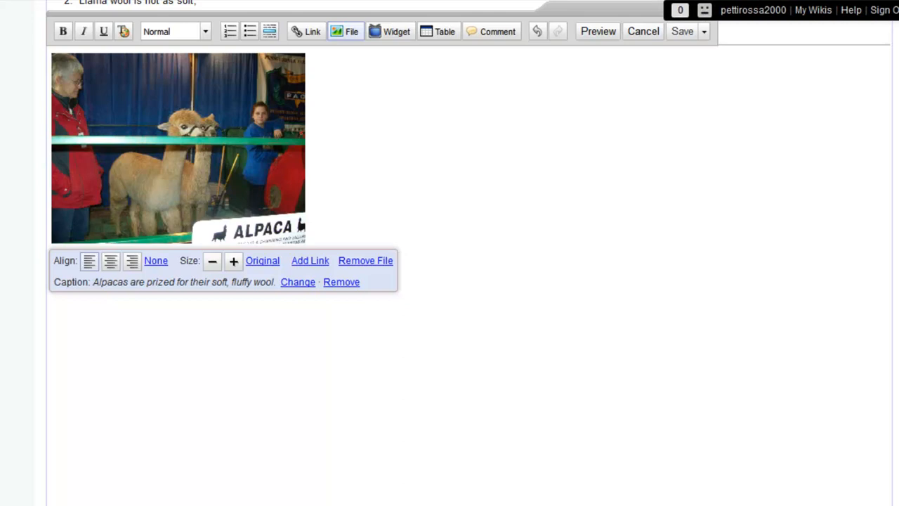
Step: Preview the Alpaca page, check its headings, lists and captioned photo down to the end, and return to editing
left_click(895, 50)
left_click(895, 50)
left_click(895, 50)
left_click(895, 50)
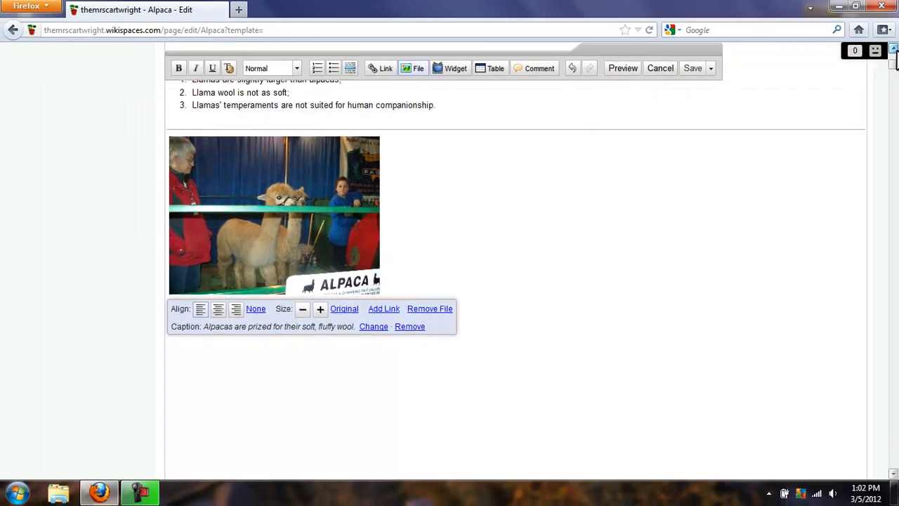
left_click(894, 50)
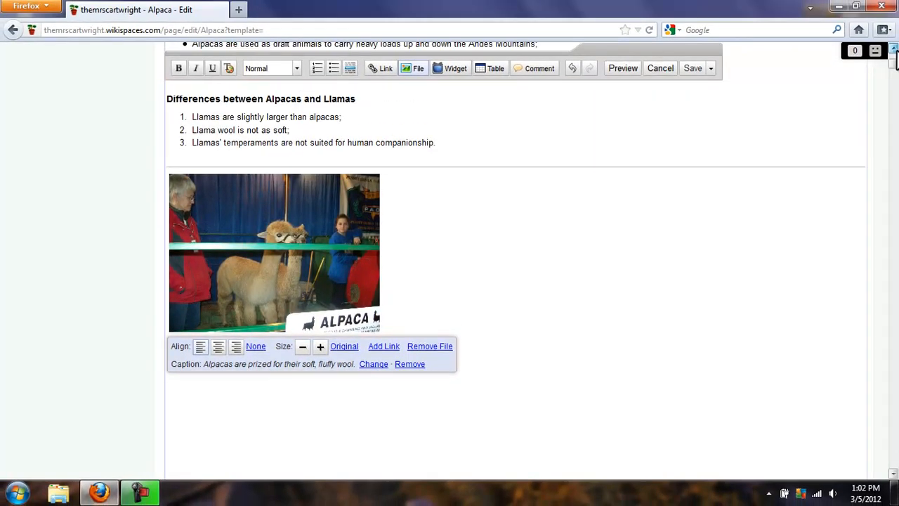
left_click(895, 50)
left_click(894, 49)
left_click(895, 50)
left_click(895, 50)
left_click(895, 50)
left_click(894, 50)
left_click(895, 50)
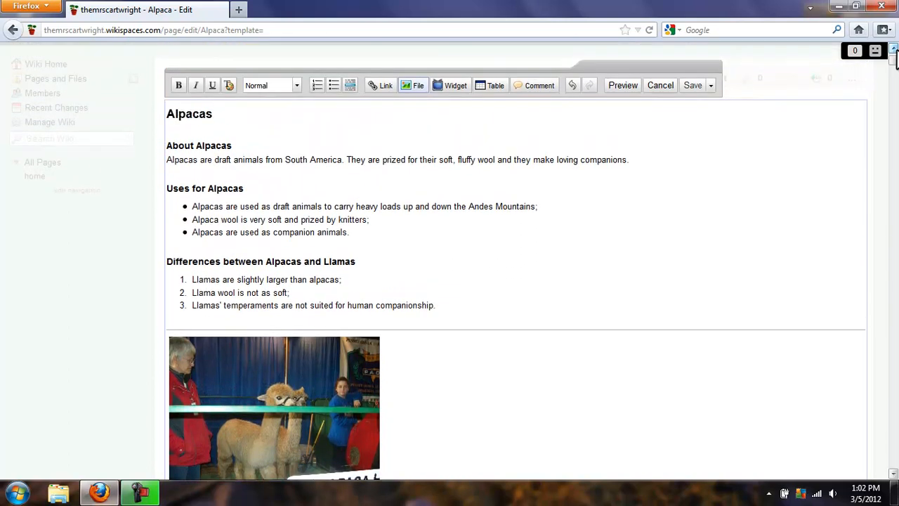
left_click(894, 50)
left_click(895, 50)
left_click(894, 49)
left_click(895, 50)
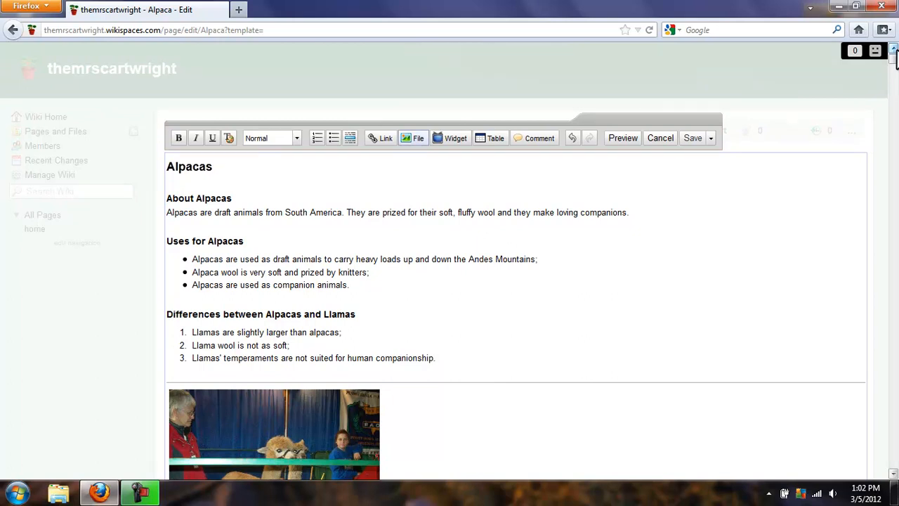
left_click(623, 139)
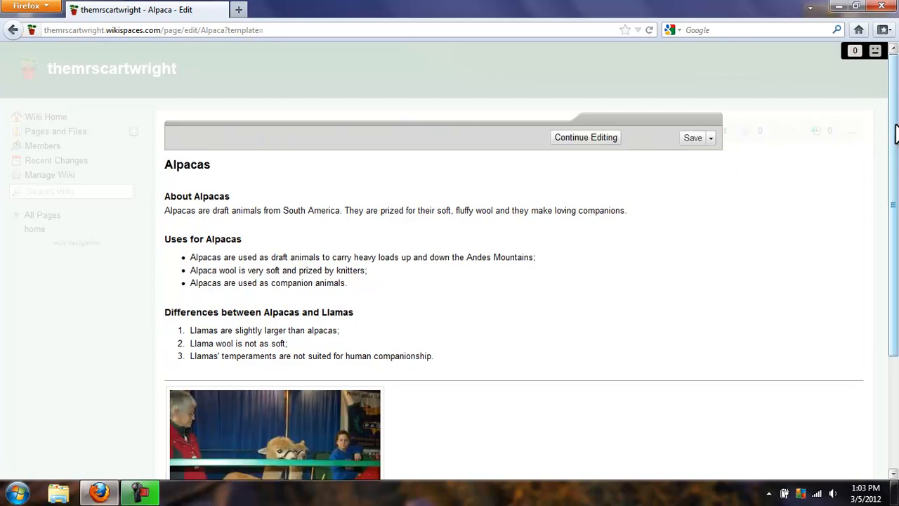
left_click_drag(895, 134, 896, 182)
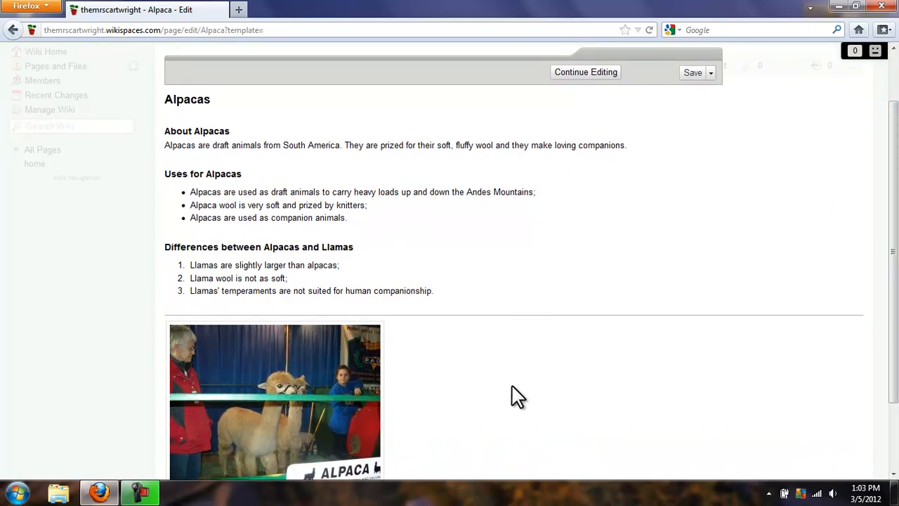
left_click_drag(897, 306, 896, 368)
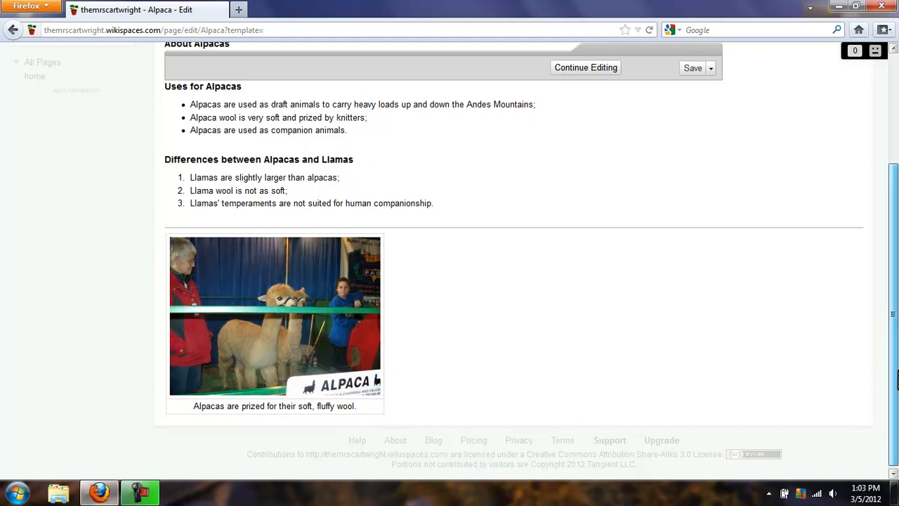
scroll(896, 379, "up", 4)
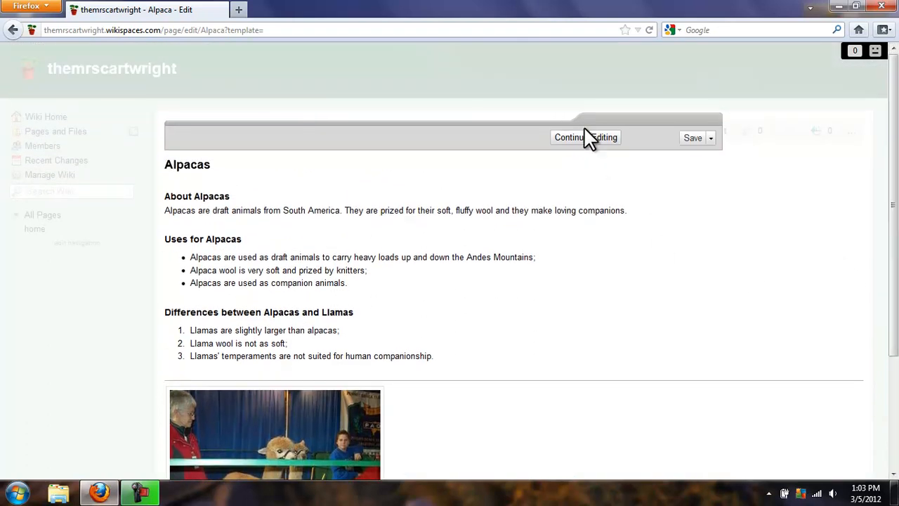
left_click(585, 138)
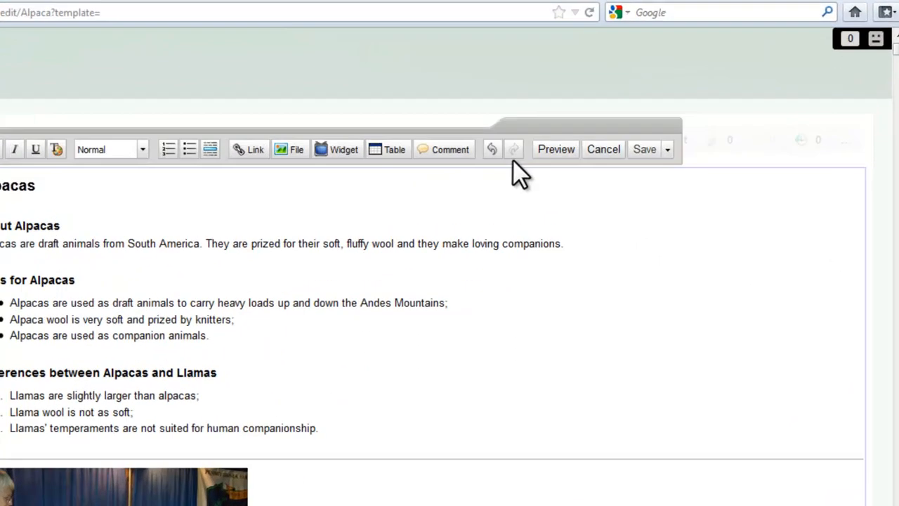
Step: Save the Alpaca page with the comment "Started the article"
left_click(684, 145)
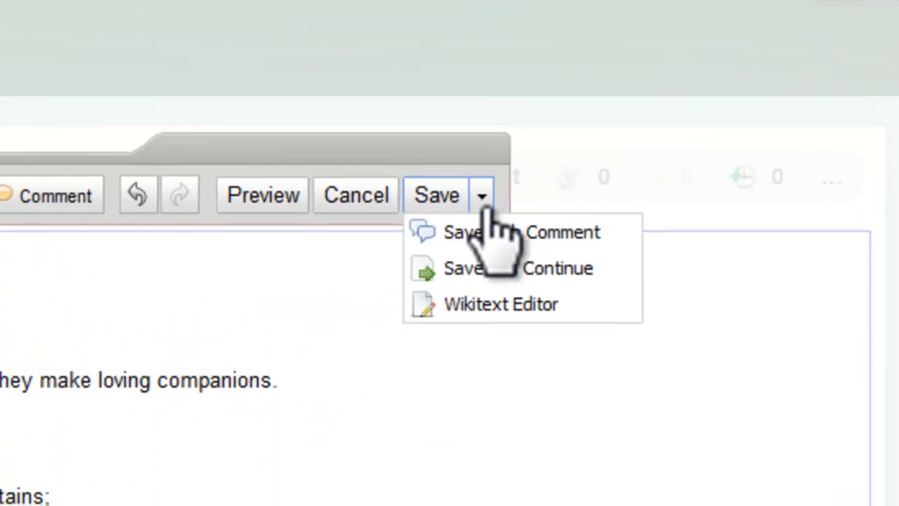
left_click(478, 237)
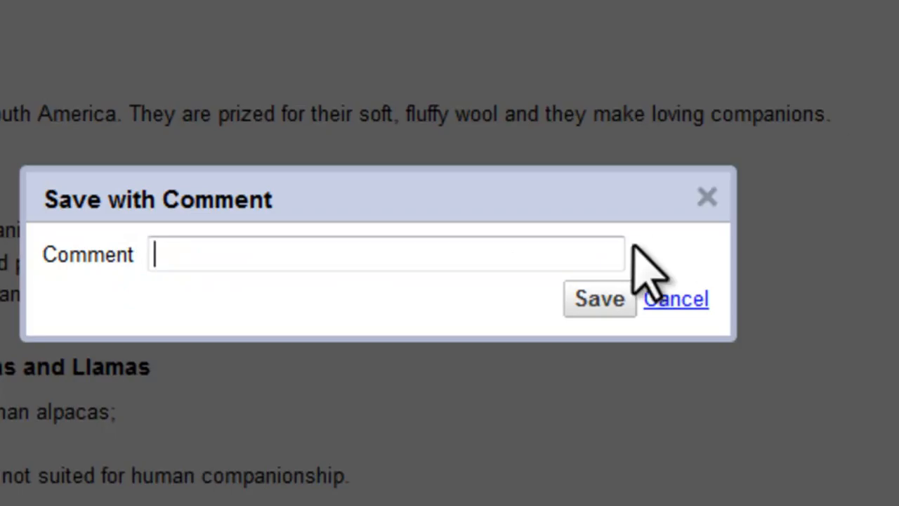
type("Started the article")
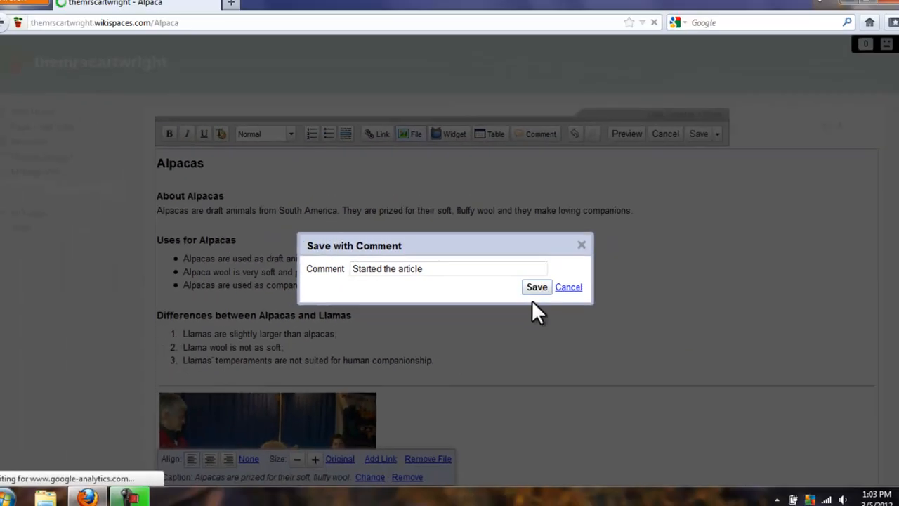
left_click(601, 299)
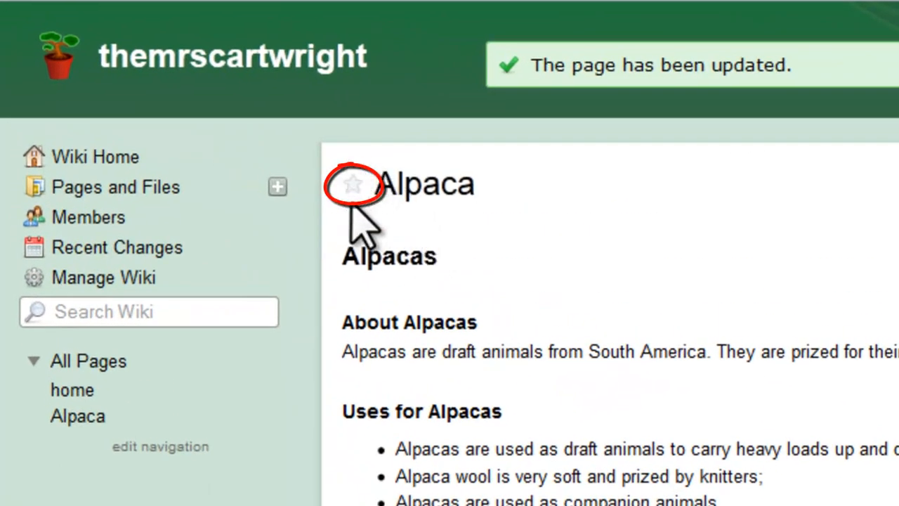
Step: Mark the Alpaca page as a favorite, expand the Favorites list, and check the page's revision history
left_click(354, 185)
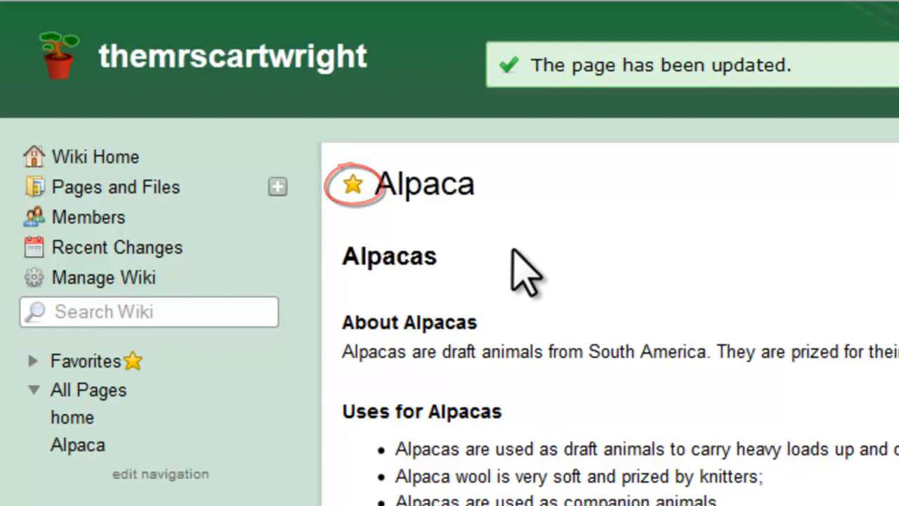
left_click(34, 362)
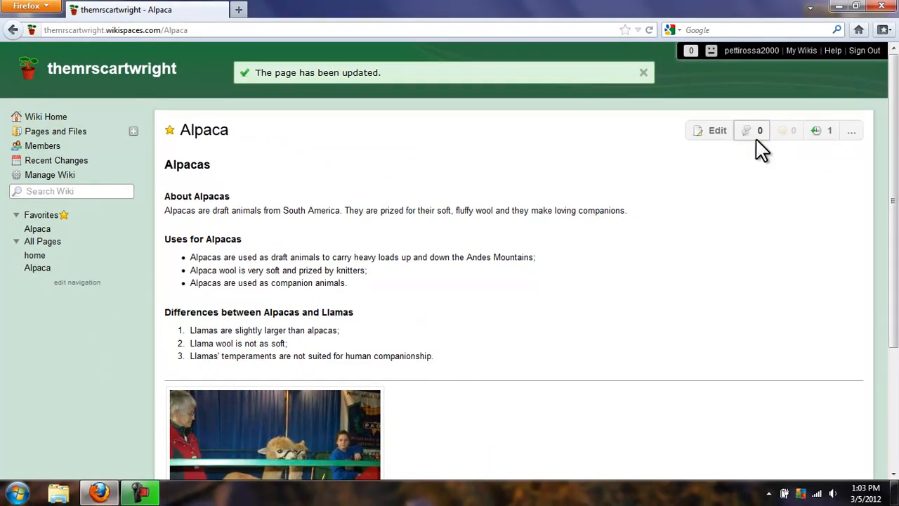
left_click(830, 138)
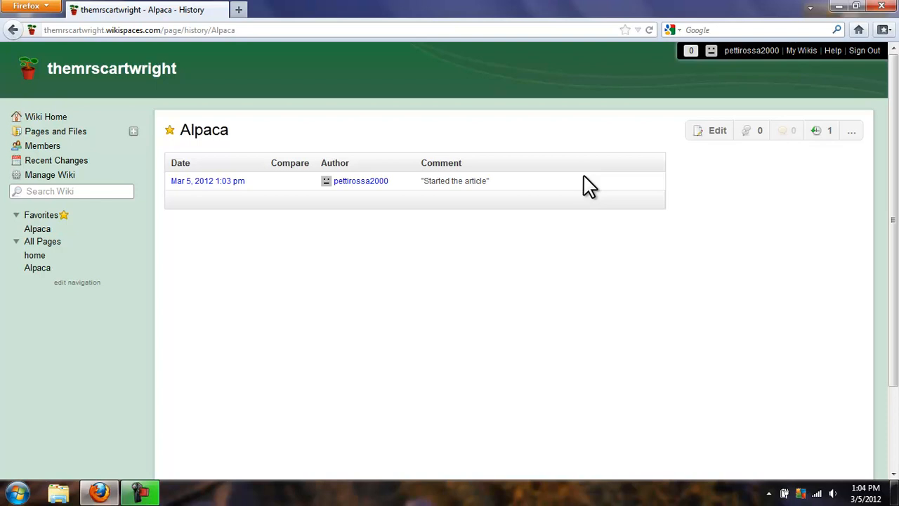
Step: Edit the Alpaca page, replacing the third item under "Differences between Alpacas and Llamas" with "Llamas are friends with ducks."
left_click(713, 132)
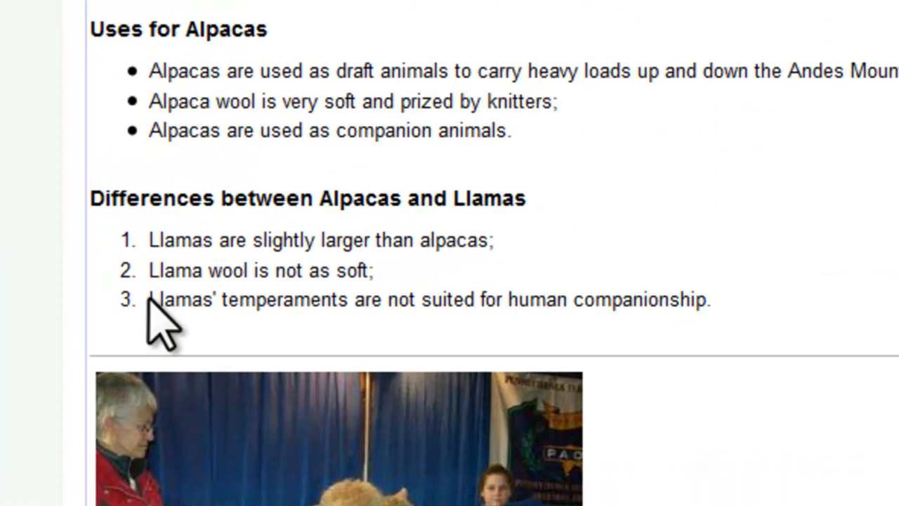
left_click_drag(151, 301, 709, 302)
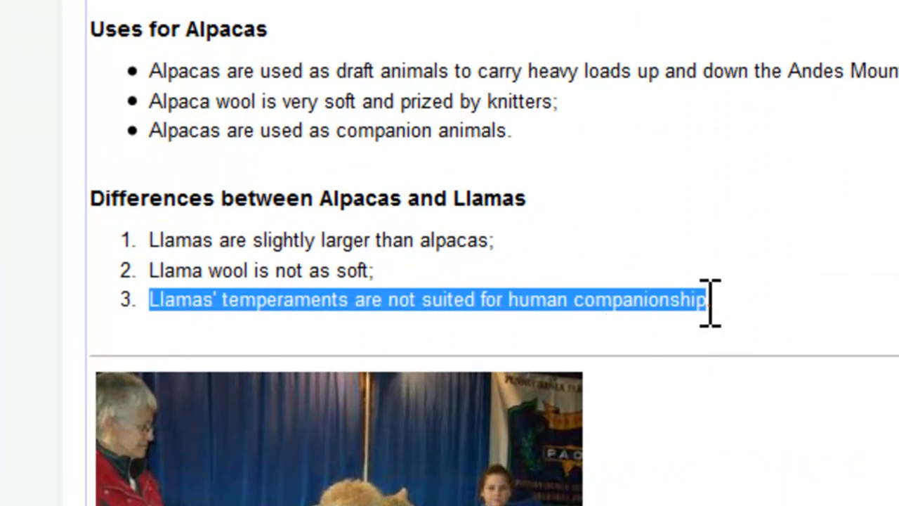
type("L")
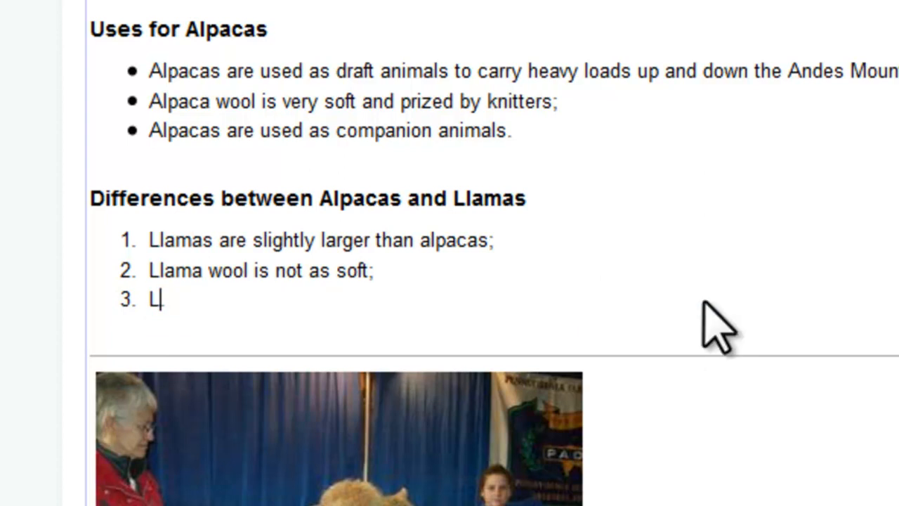
type("lamas are friends with du")
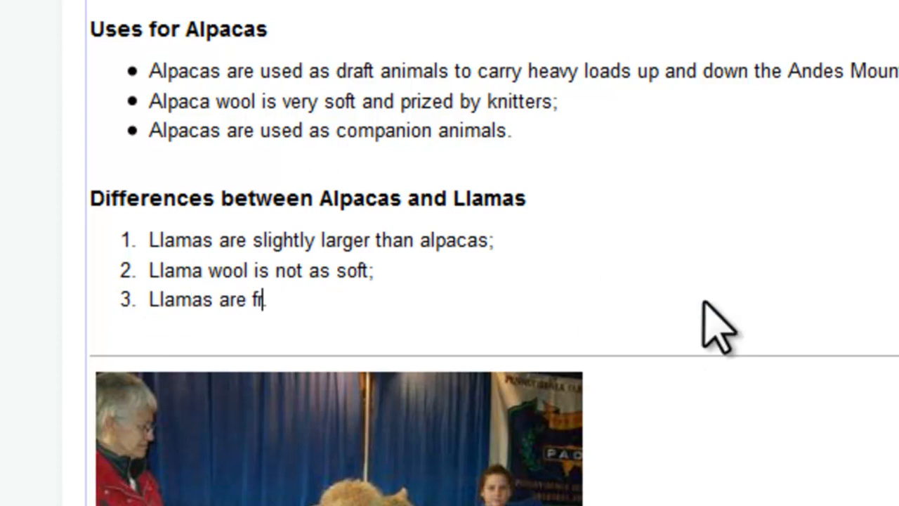
type("cks.")
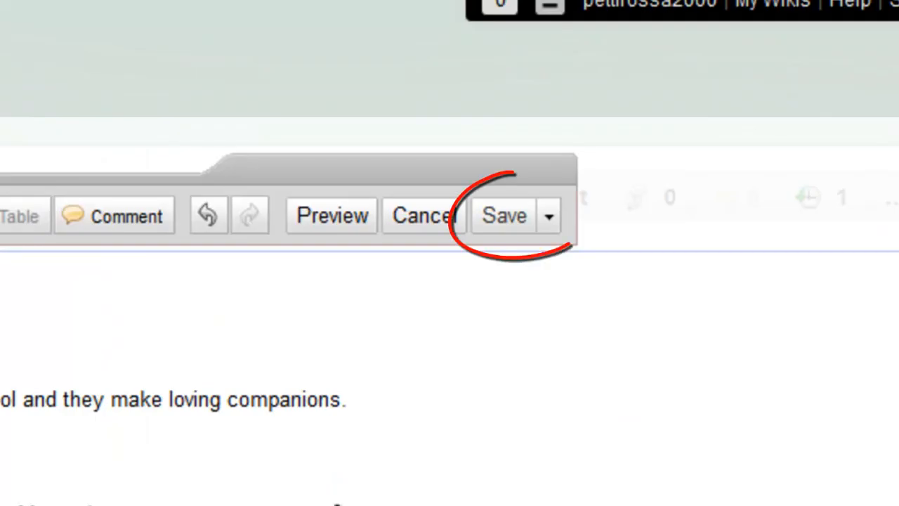
Step: Save the edited Alpaca page with the comment "Changed #3 in "Differences" Section"
left_click(549, 218)
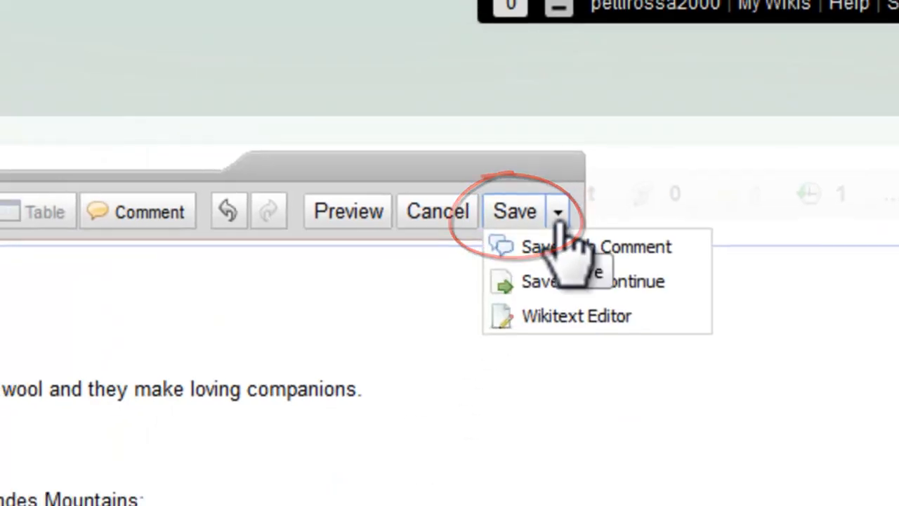
left_click(576, 250)
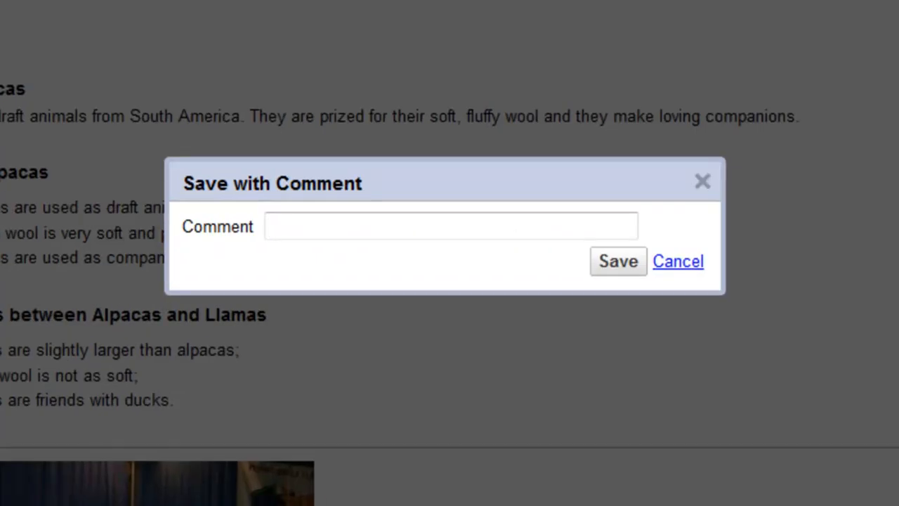
type("Changed ")
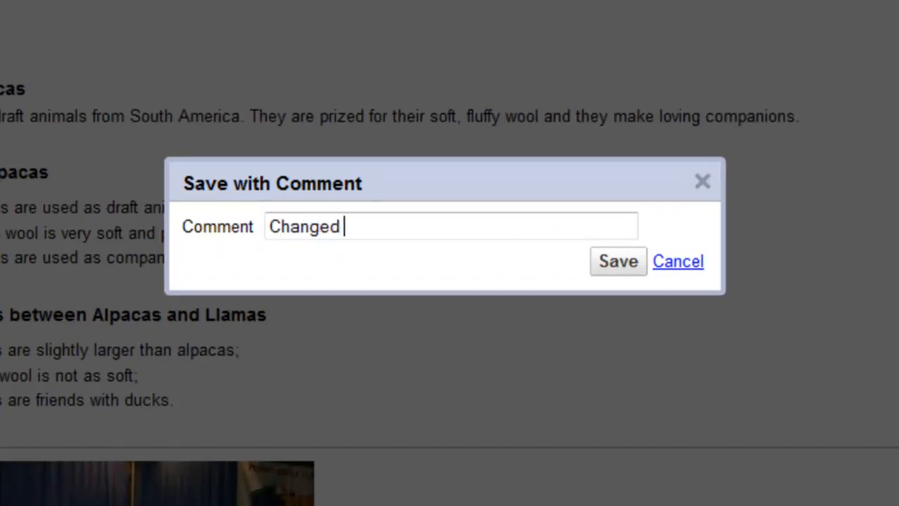
type("#3 in")
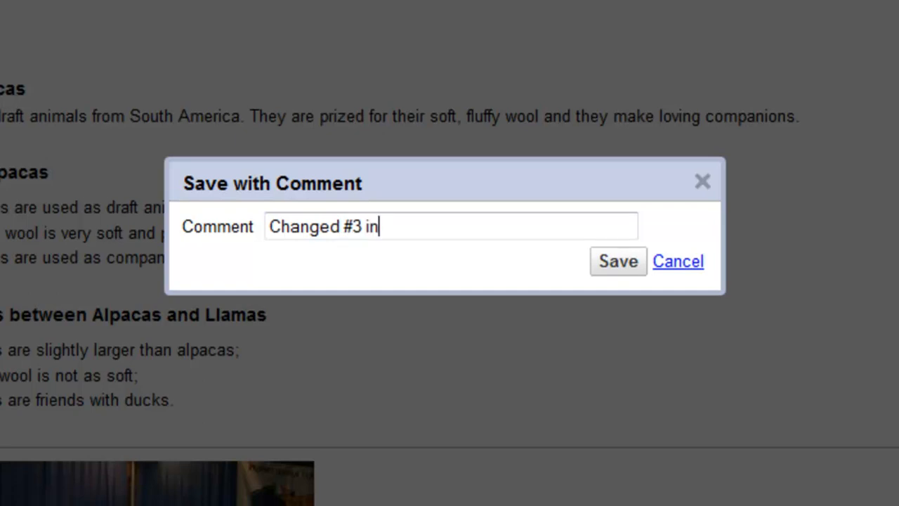
type(" \"Differences\" Sect")
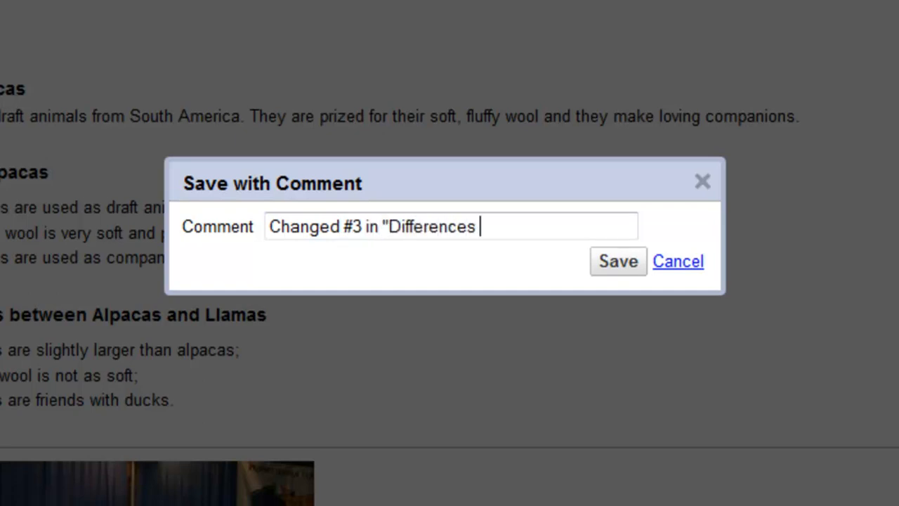
type("ion")
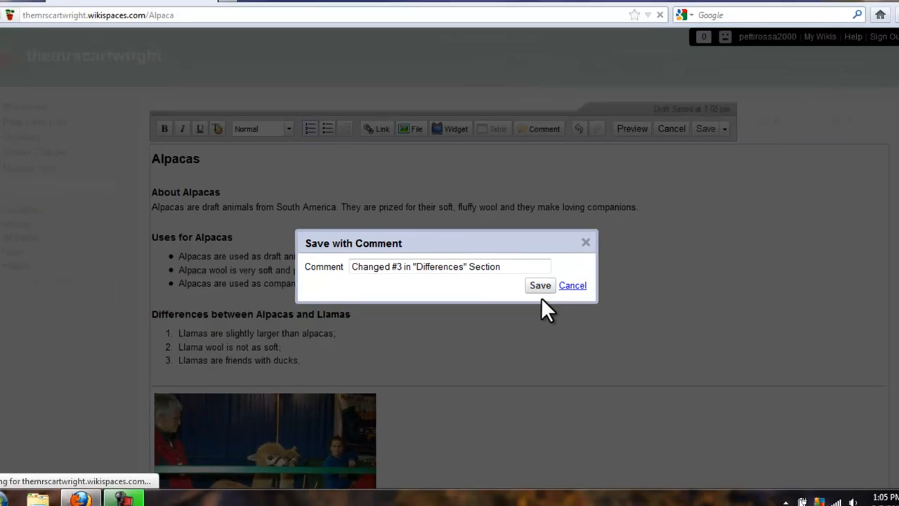
left_click(540, 287)
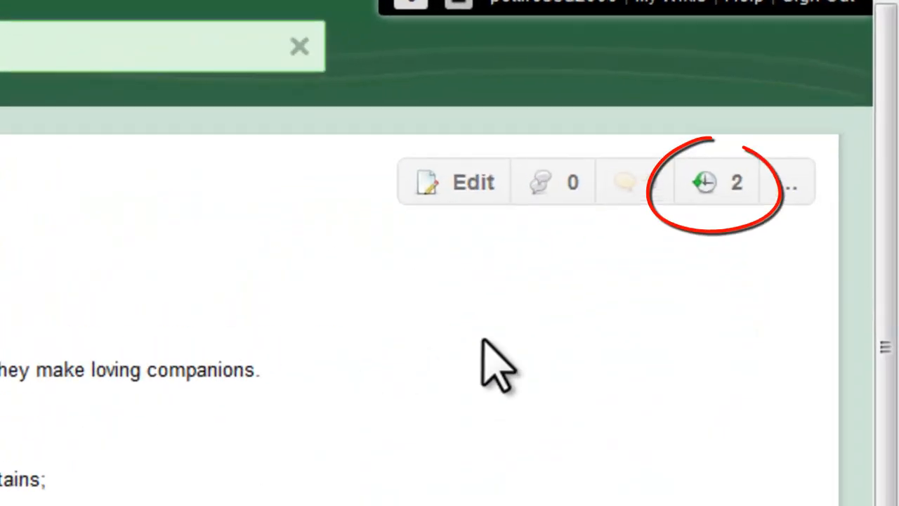
Step: Compare the two saved revisions in the Alpaca page's history and examine the deleted and inserted text
left_click(704, 184)
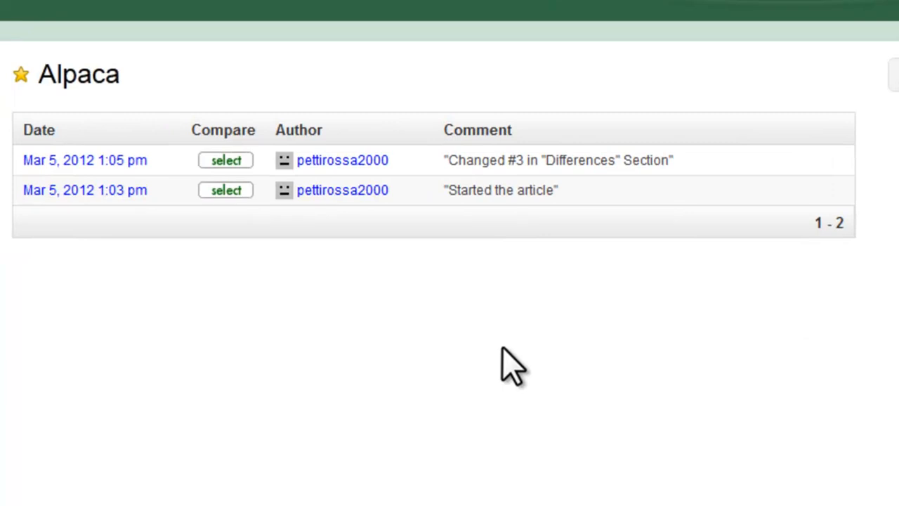
left_click(224, 173)
left_click(225, 229)
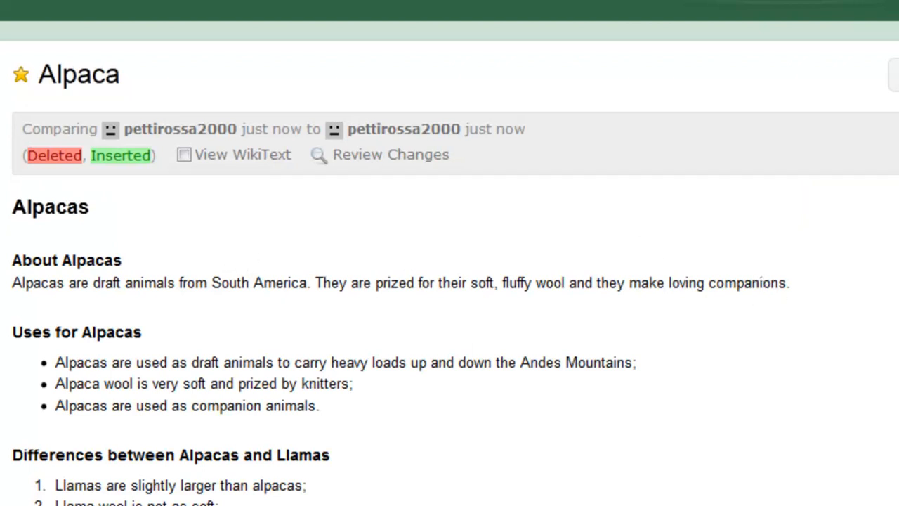
scroll(450, 281, "down", 3)
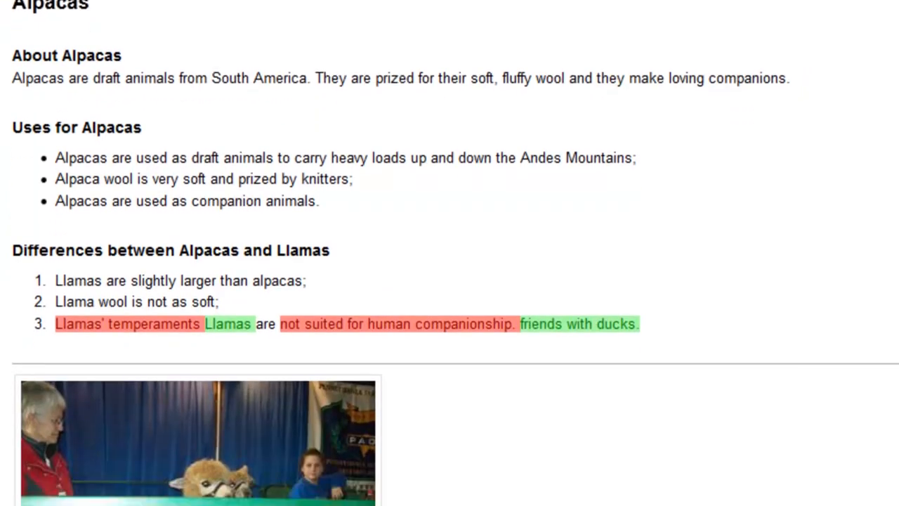
scroll(450, 281, "down", 2)
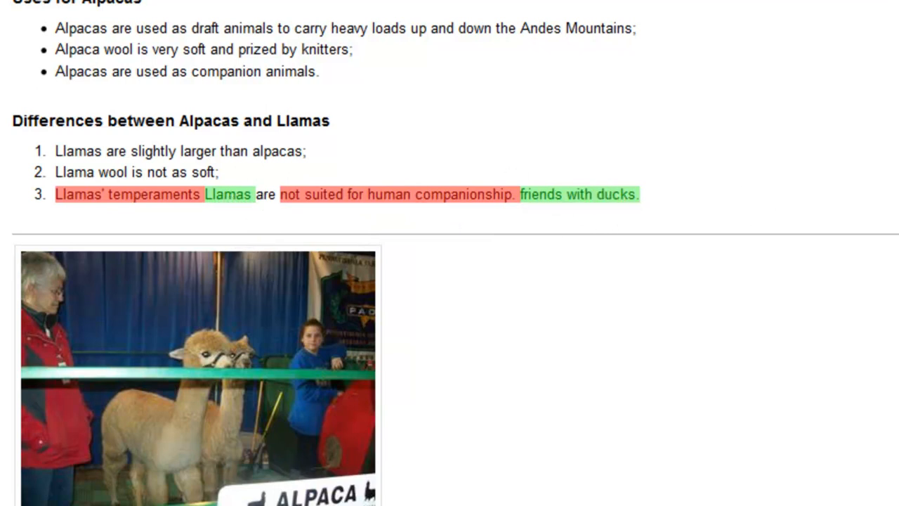
scroll(449, 253, "up", 5)
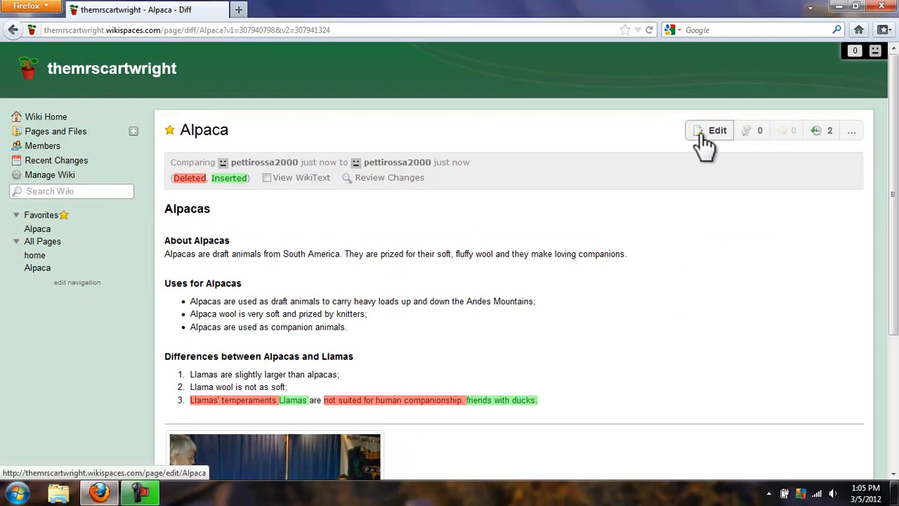
Step: Reopen the Alpaca page for editing and embed the normal Table of Contents widget from the Wikispaces widgets
left_click(699, 135)
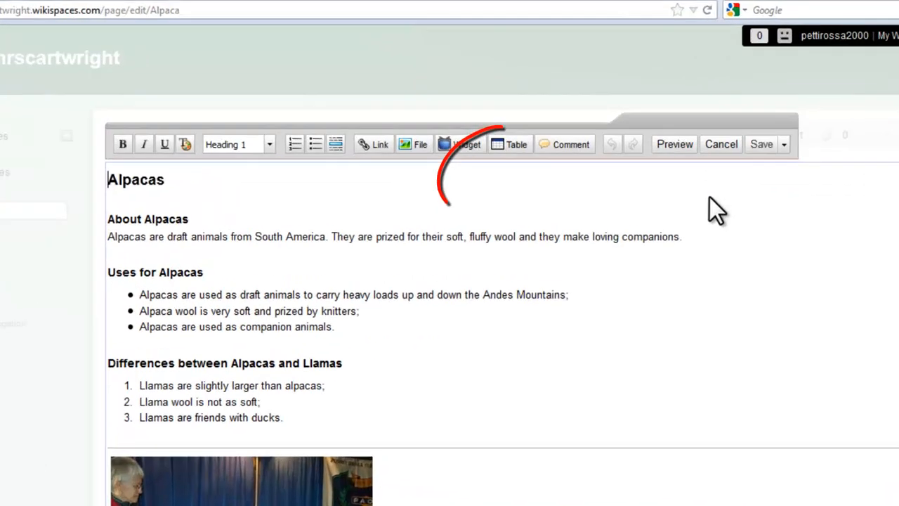
left_click(462, 145)
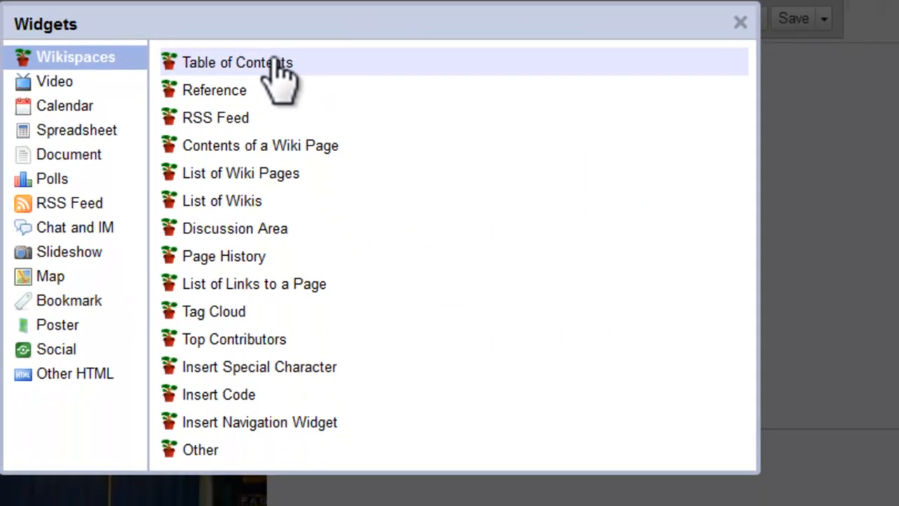
left_click(280, 67)
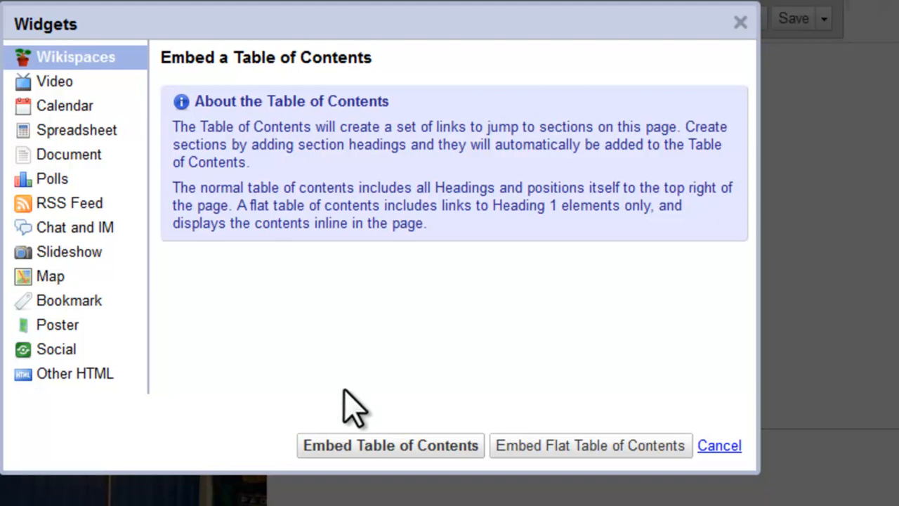
left_click(358, 442)
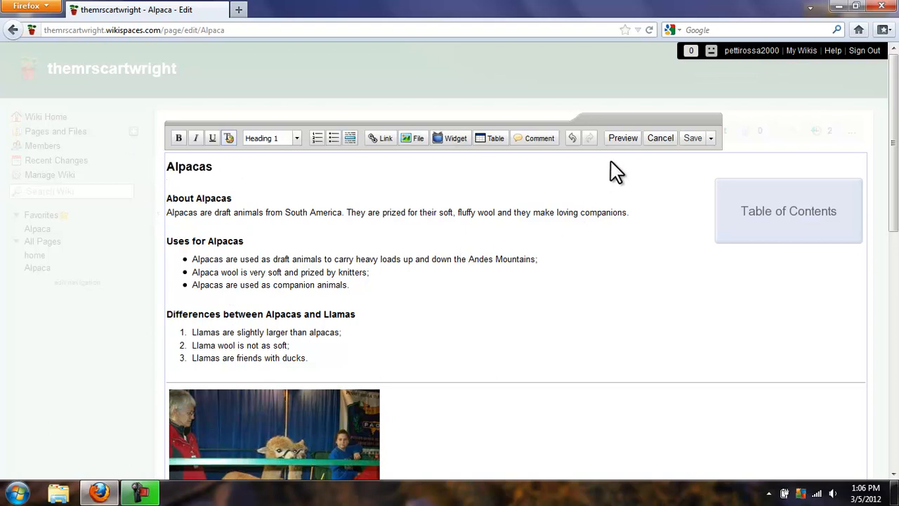
Step: Preview the Alpaca page and test the table of contents links, including "Alpacas" and "Differences between Alpacas and Llamas"
left_click(622, 139)
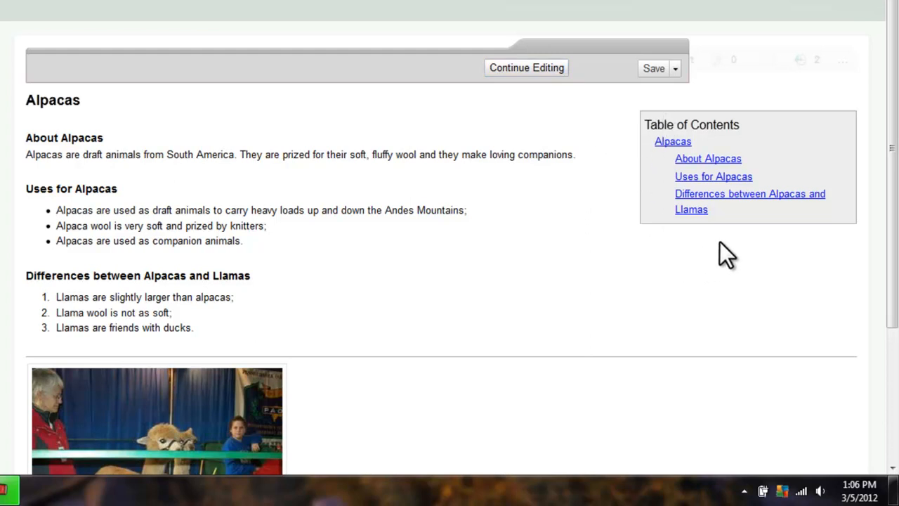
left_click(671, 143)
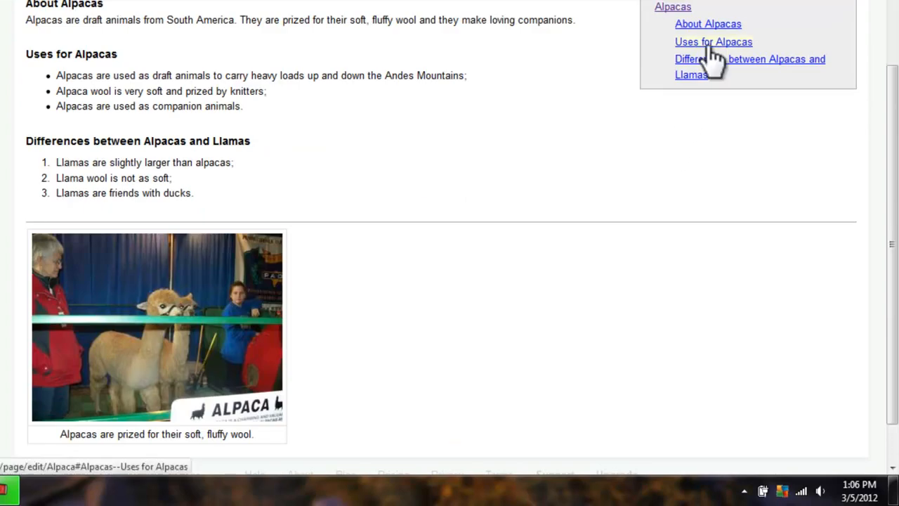
scroll(711, 32, "down", 1)
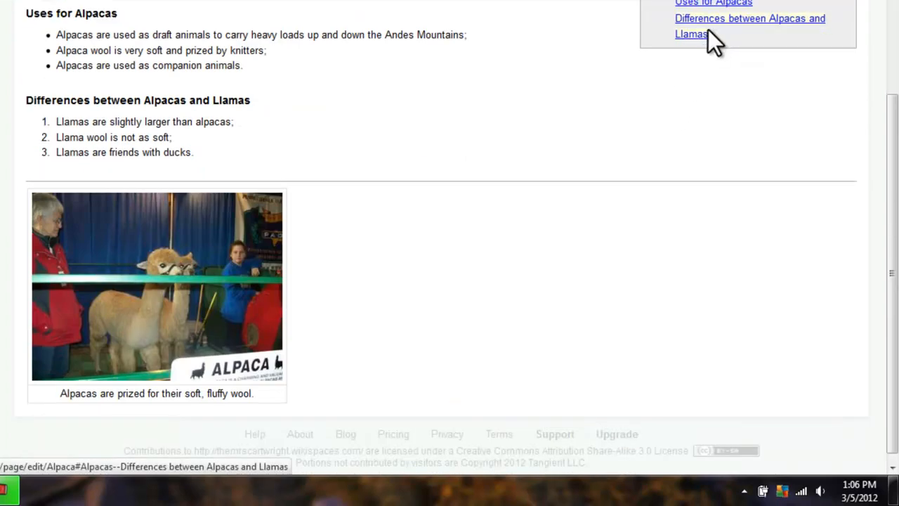
left_click(711, 32)
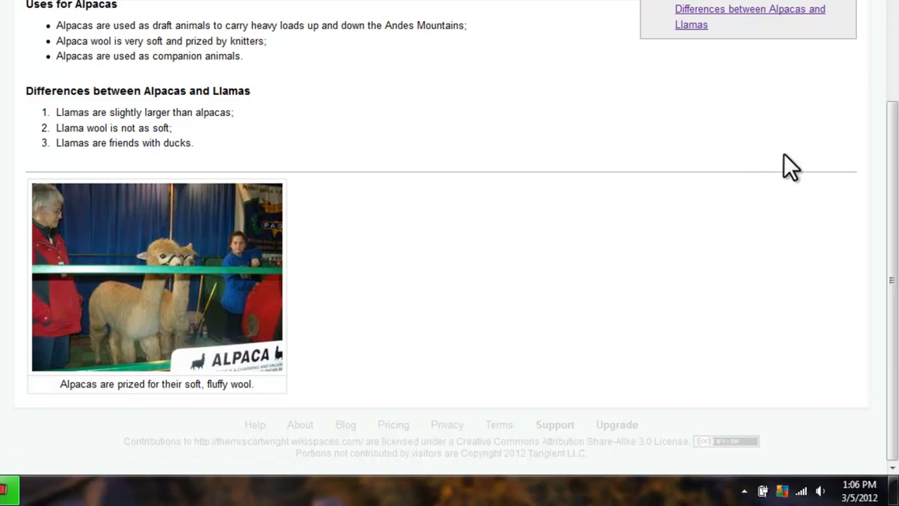
left_click_drag(894, 165, 896, 38)
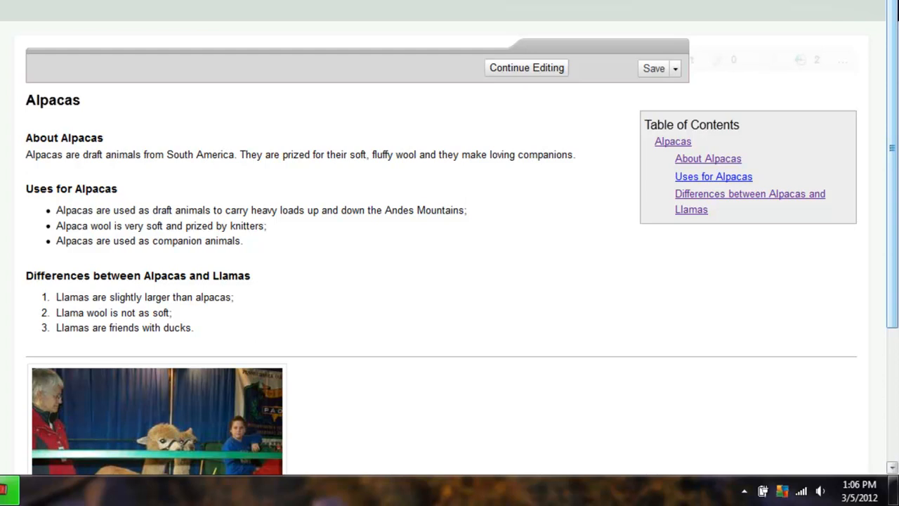
Step: Save the previewed Alpaca page with the comment "Added TOC"
left_click(675, 68)
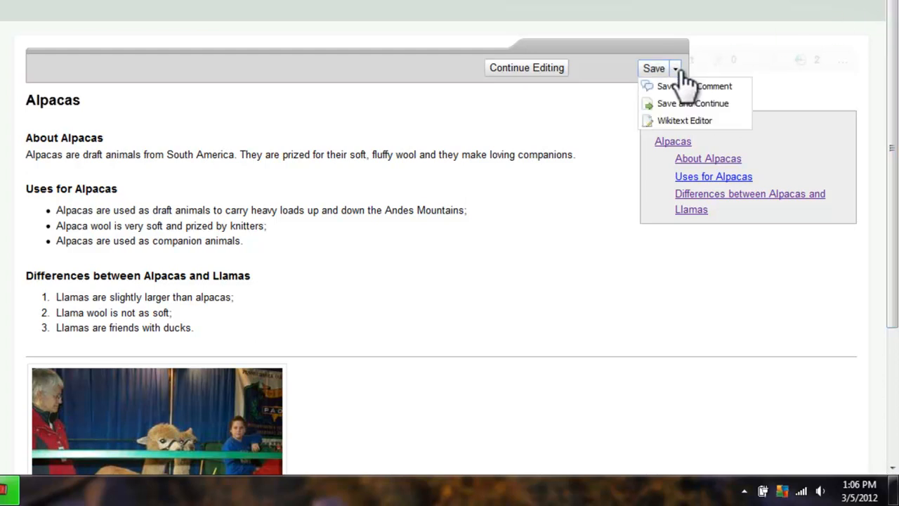
left_click(685, 87)
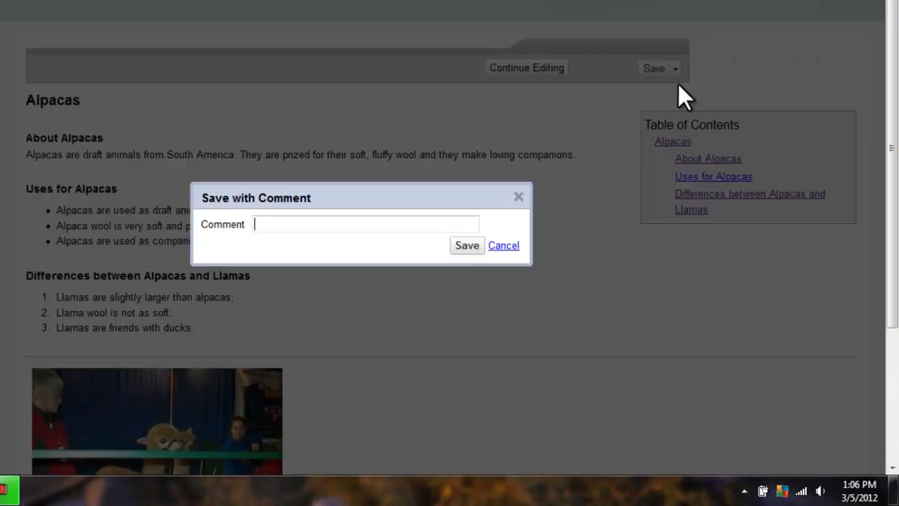
type("Added TOC")
left_click(463, 255)
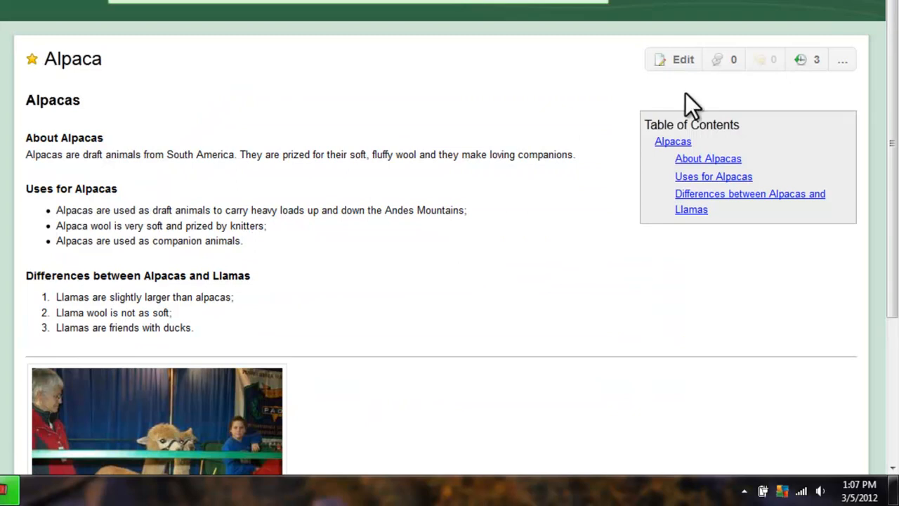
Step: Check the Alpaca page's revision history and its save comments, and return to the page
left_click(811, 61)
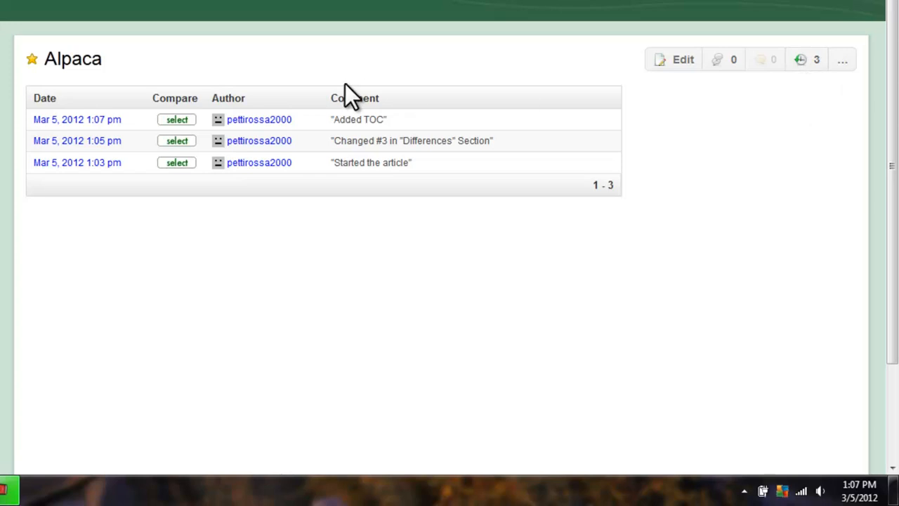
left_click(97, 62)
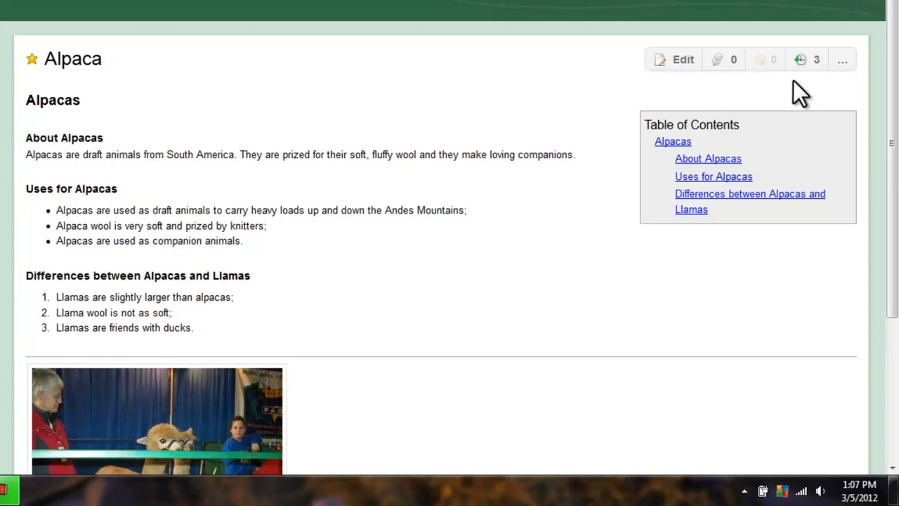
mouse_move(897, 52)
left_mouse_down()
mouse_move(894, 206)
mouse_move(897, 56)
left_mouse_up()
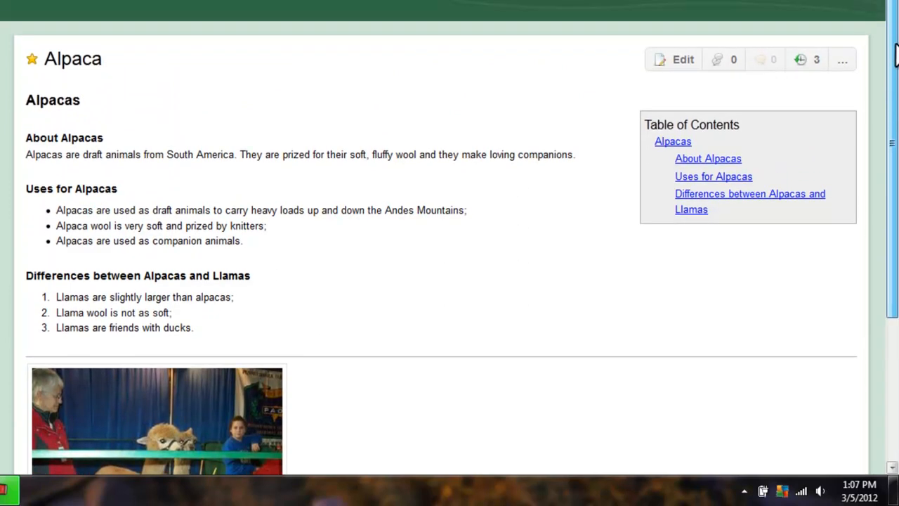